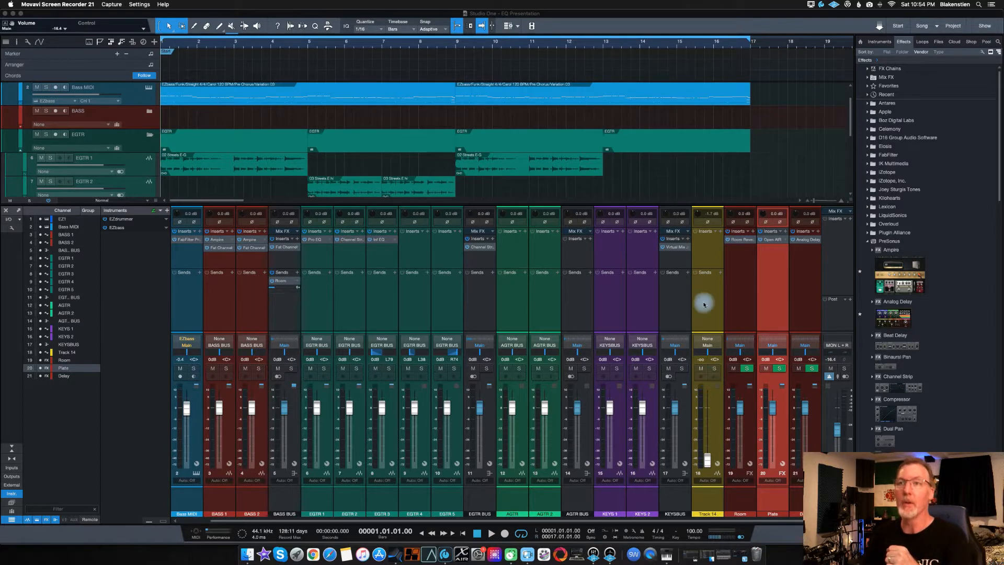
- Open the song setup and review its General and Meta Information settings
click(257, 20)
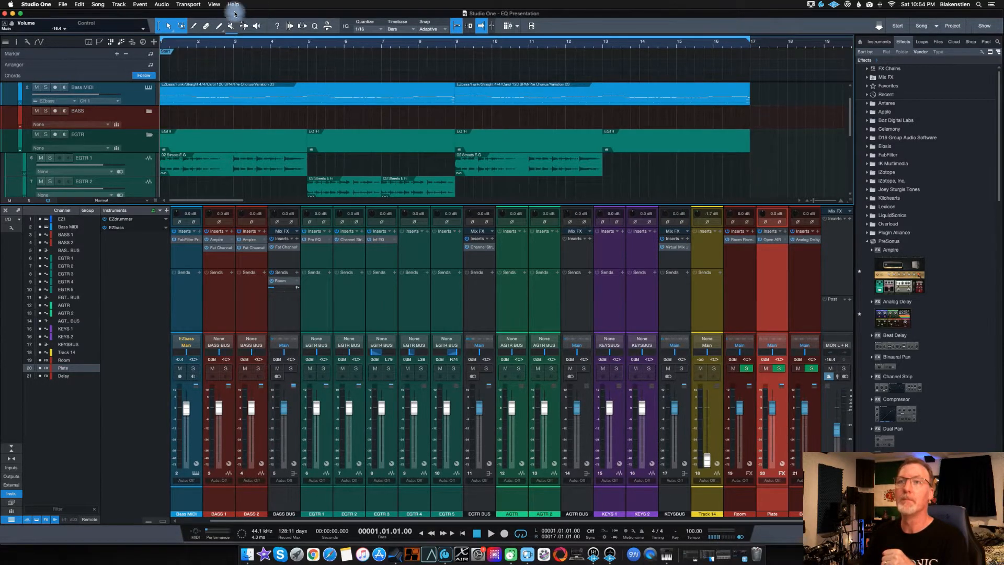
click(97, 5)
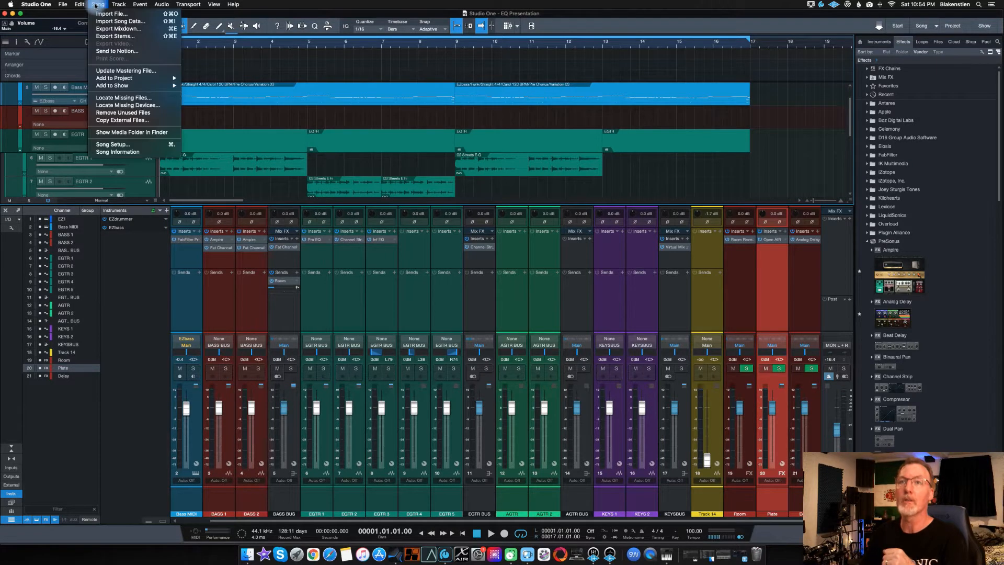
click(111, 144)
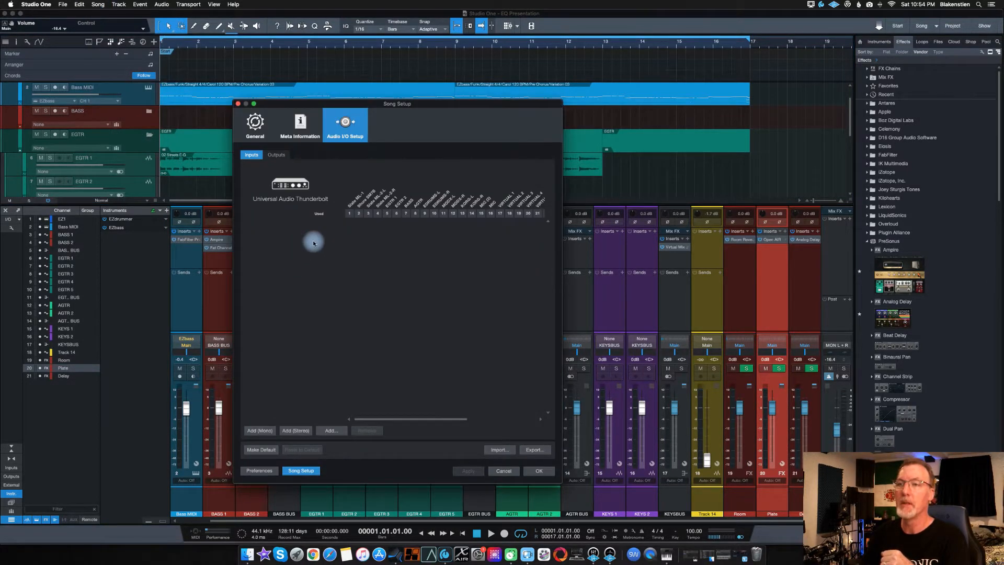
click(256, 126)
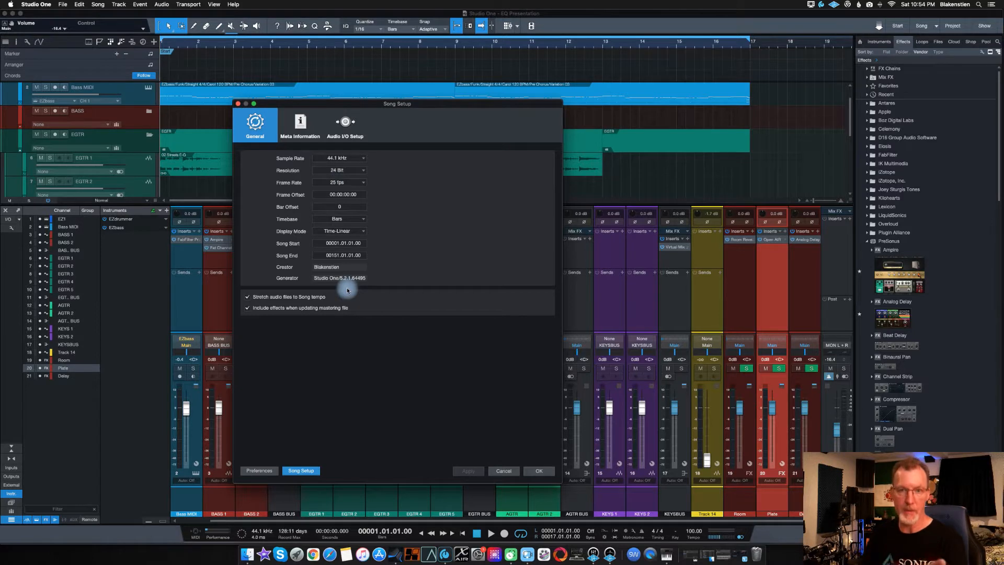
click(300, 125)
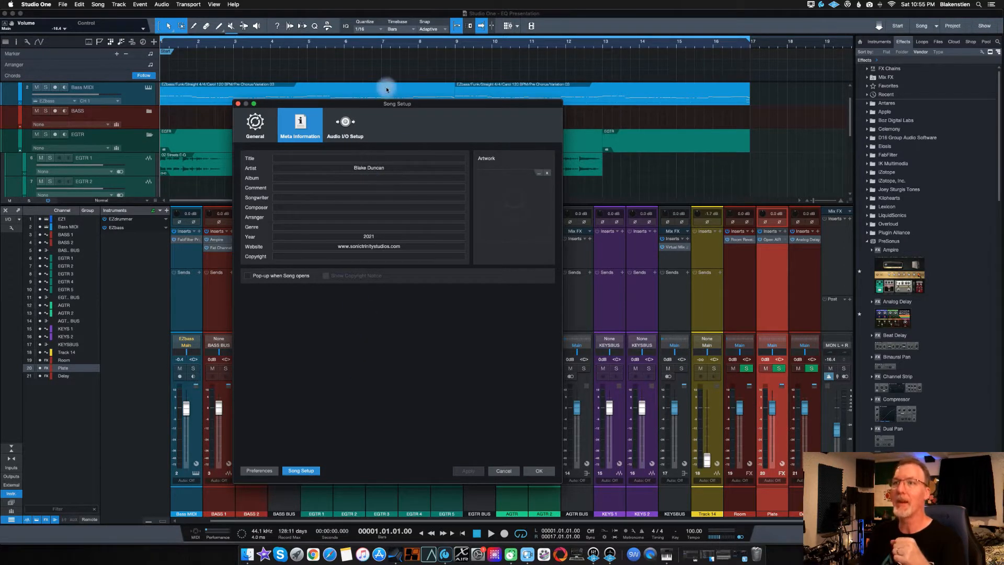
- Add eight mono inputs in the song's Audio I/O setup
click(346, 125)
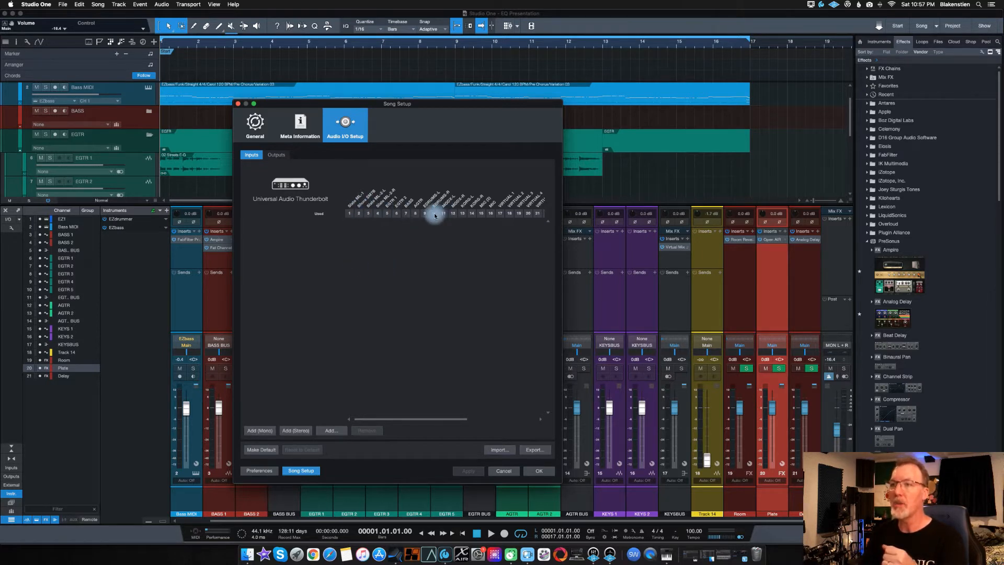
click(265, 430)
click(264, 430)
click(264, 430)
click(264, 430)
click(264, 430)
click(264, 430)
click(265, 430)
click(265, 430)
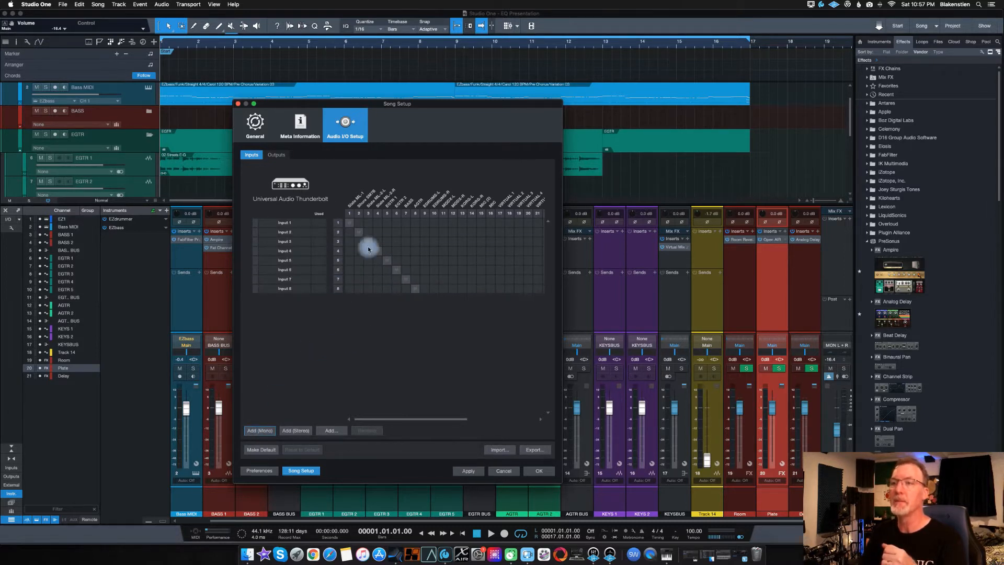
- Colour inputs 1 to 3 light green and input 4 teal green in the input list
click(276, 223)
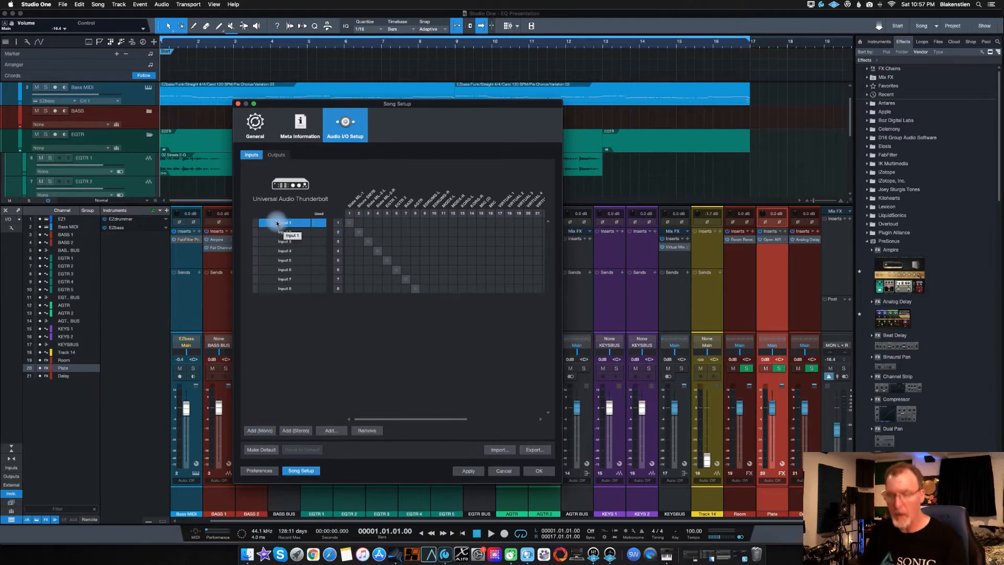
shift+click(276, 287)
click(256, 224)
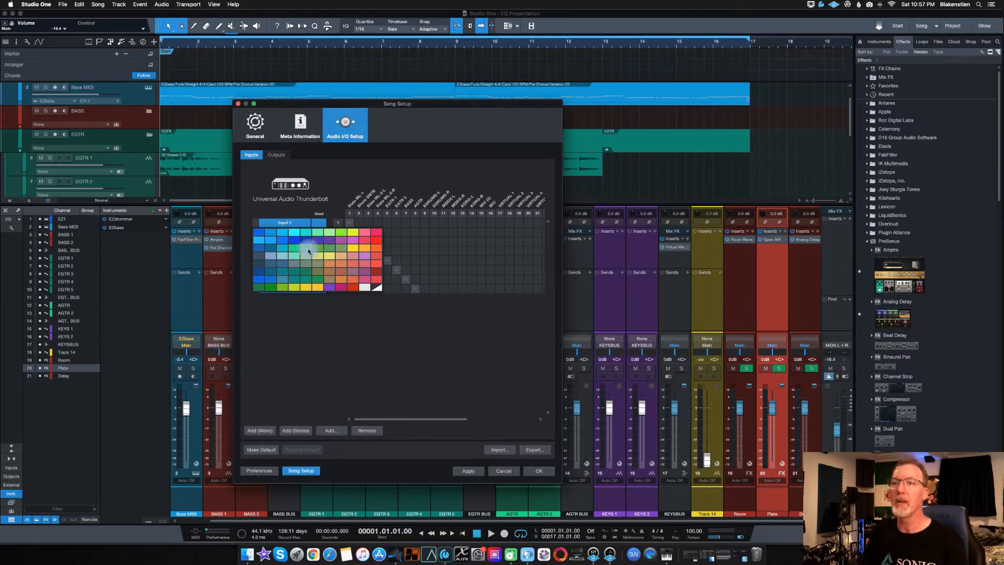
click(299, 301)
click(277, 232)
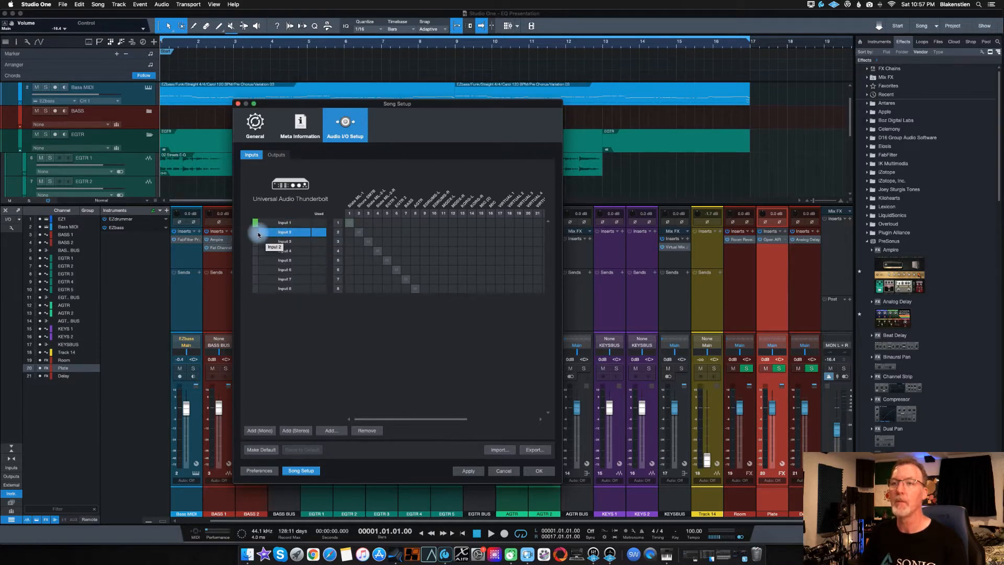
click(256, 232)
click(305, 255)
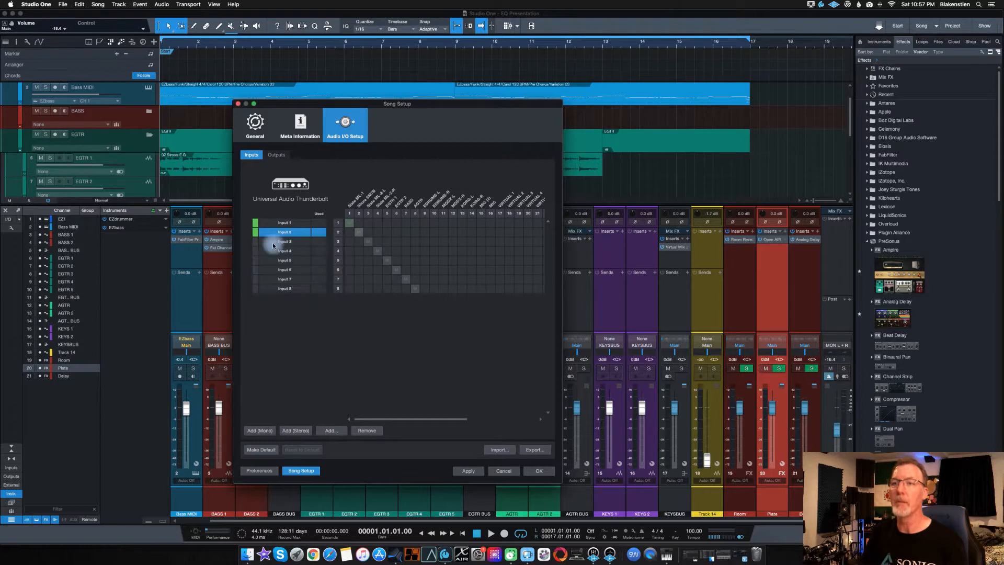
click(255, 242)
click(306, 266)
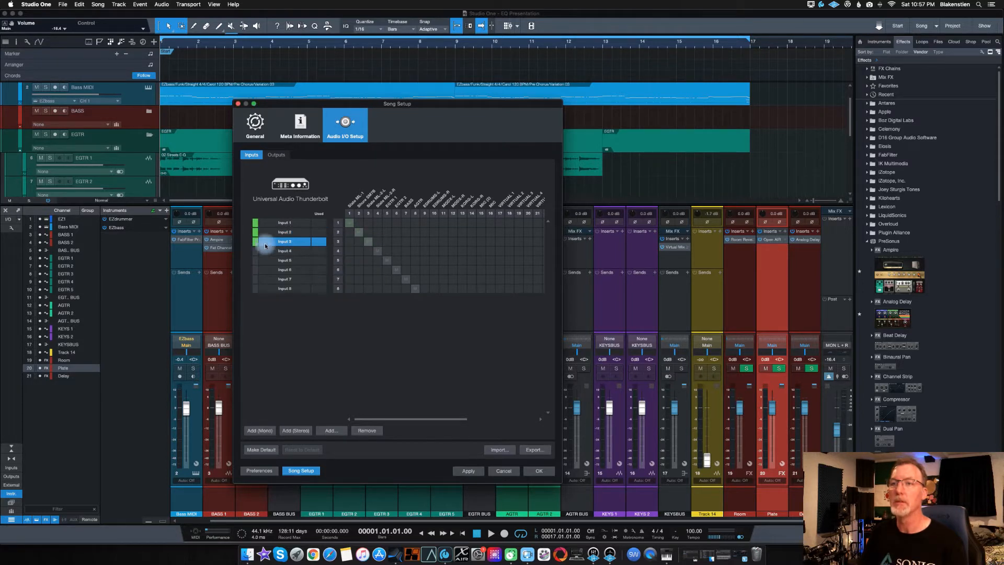
click(256, 251)
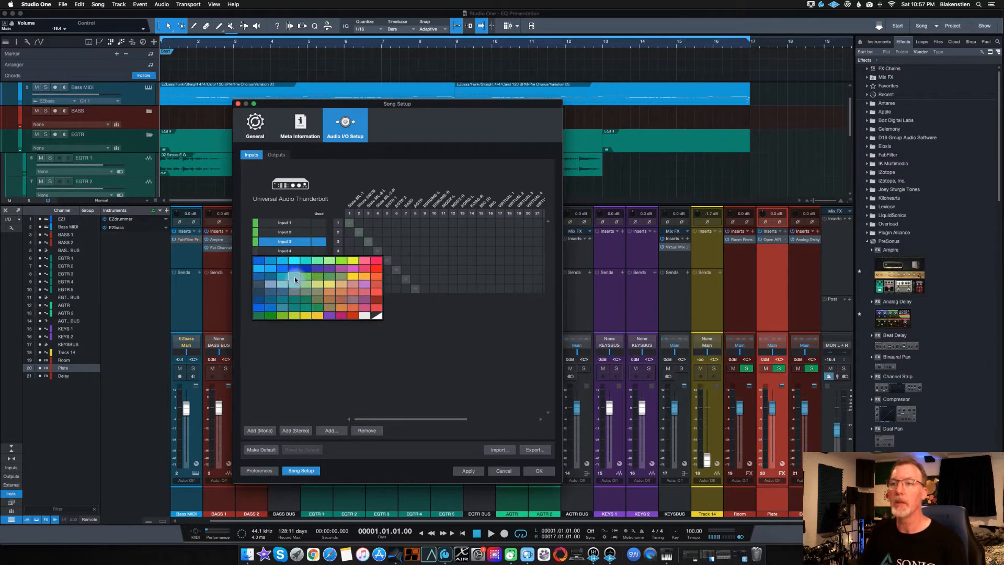
click(293, 277)
- Rename the first input Slate ML-1 and the second input Shure SM7b
click(284, 222)
key(BackSpace)
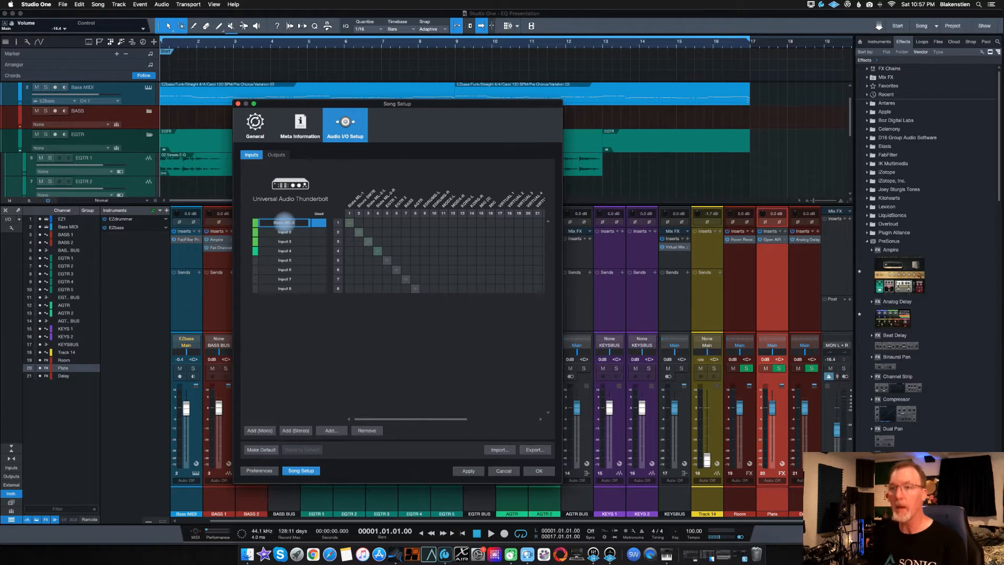
click(285, 232)
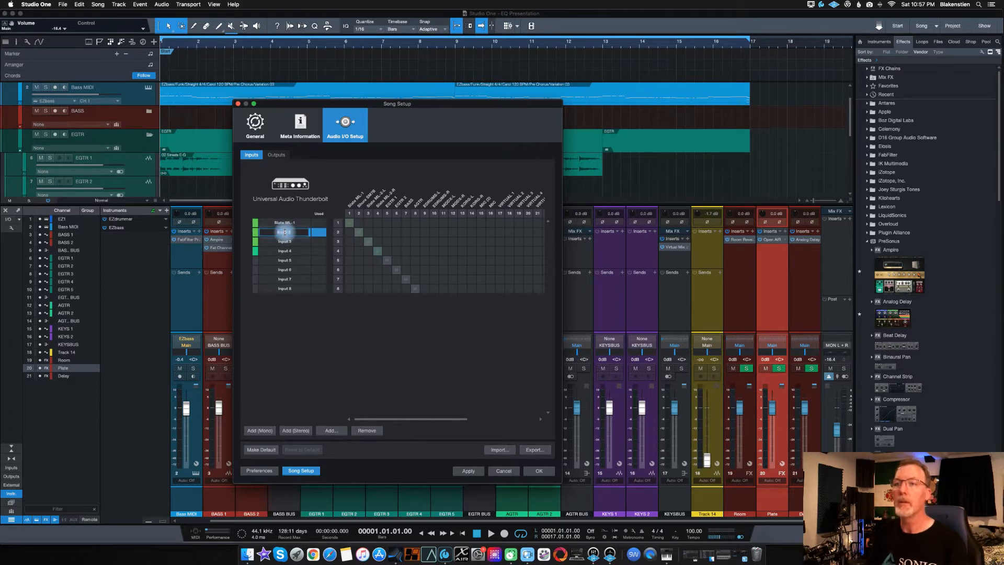
key(BackSpace)
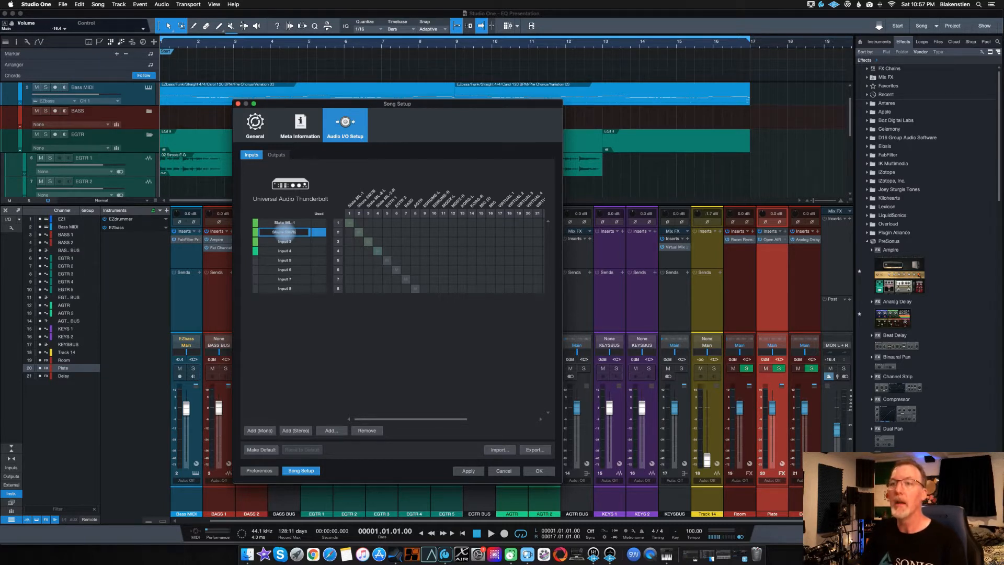
click(297, 317)
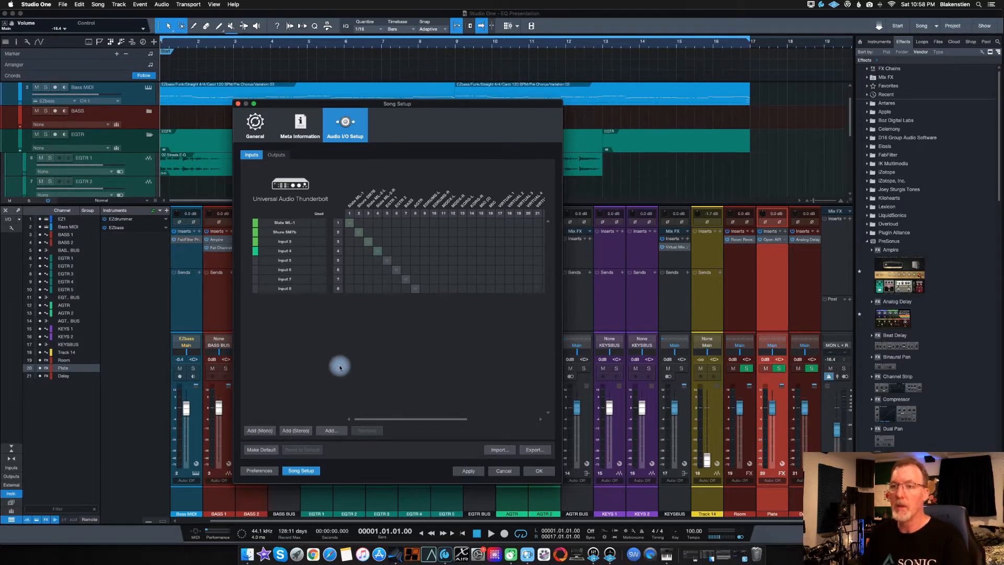
- Add four stereo inputs below the eight mono inputs
click(296, 430)
click(297, 430)
click(296, 430)
click(296, 430)
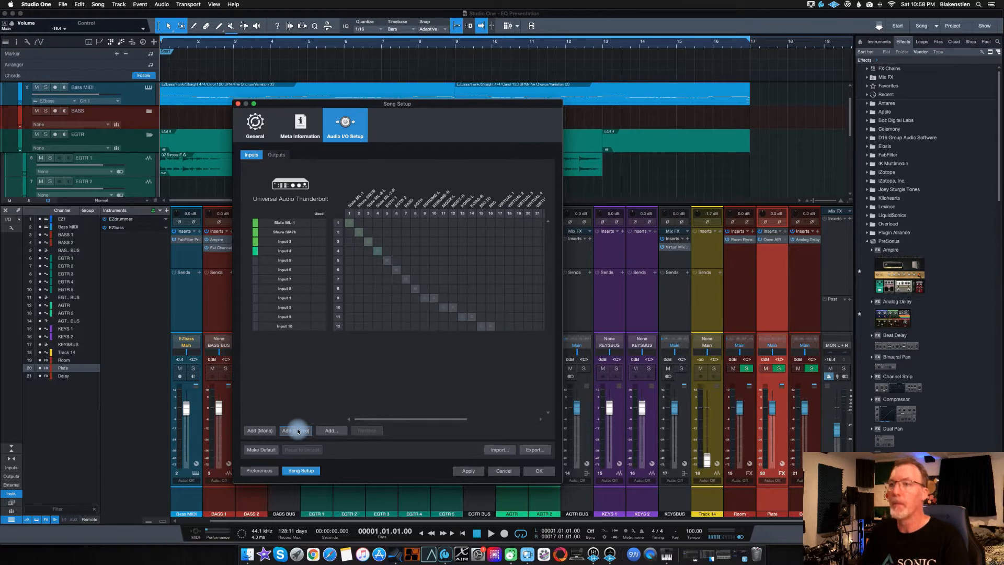
- Replace the last stereo input with two mono inputs and apply the song setup
click(291, 326)
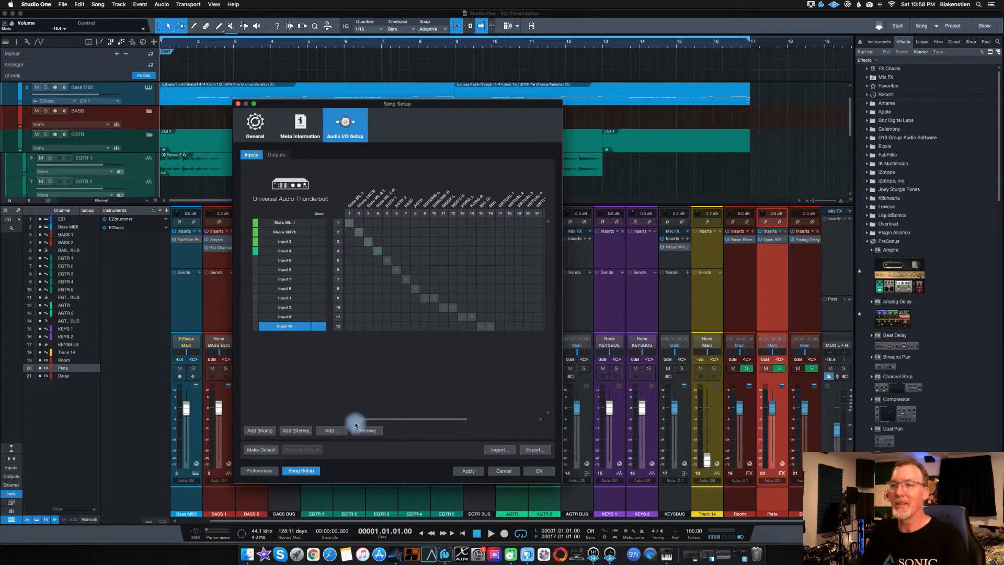
click(371, 432)
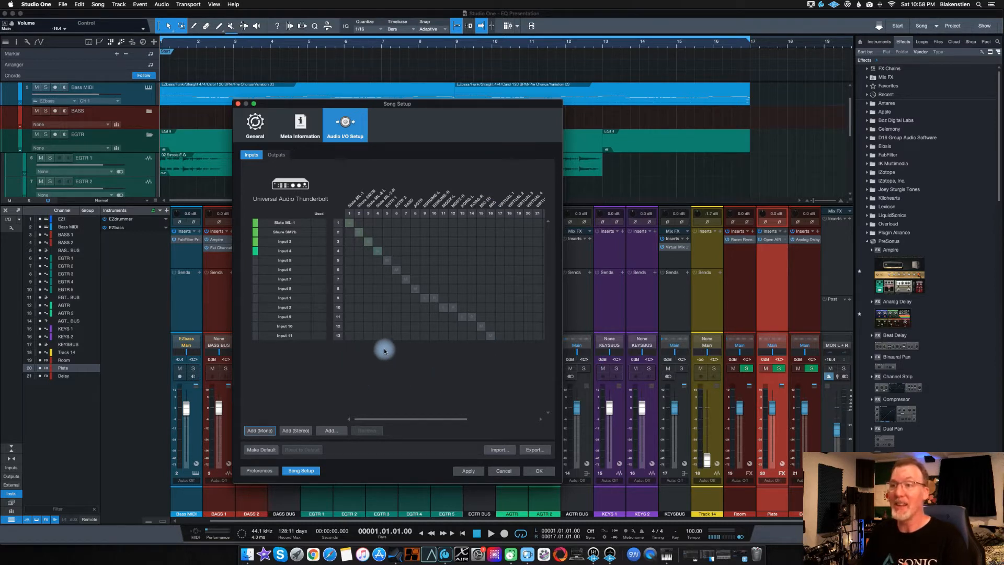
click(469, 472)
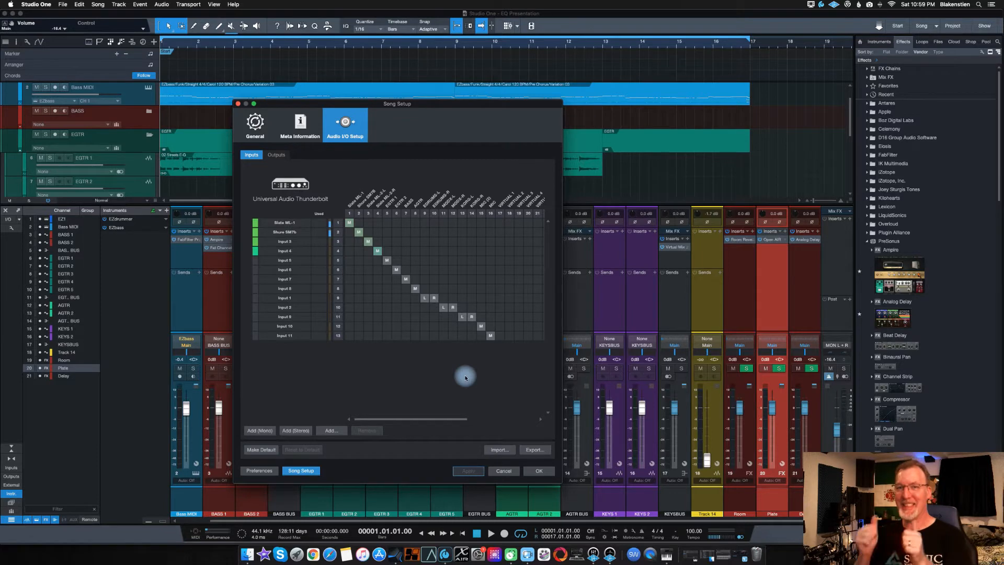
click(540, 471)
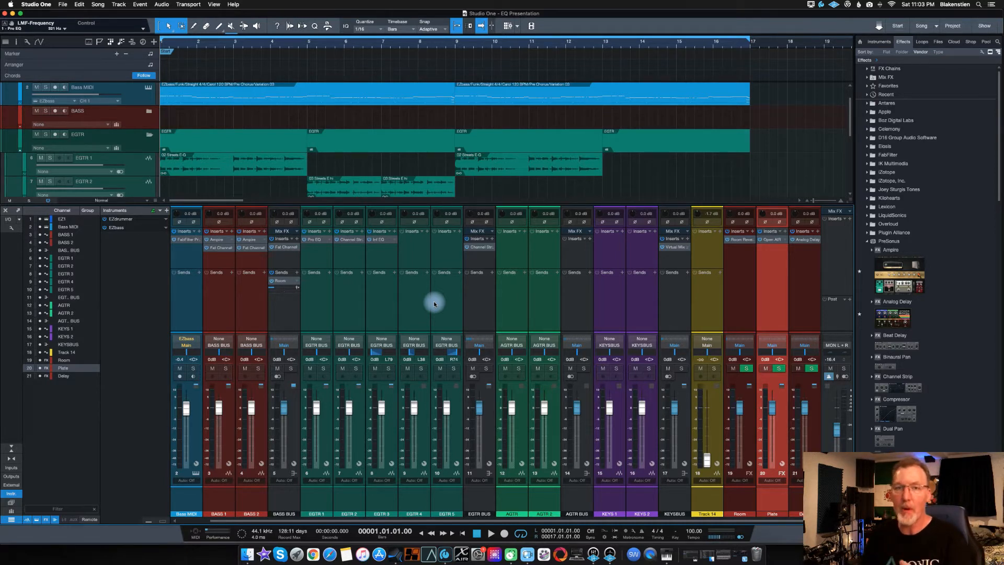
- In the Pro EQ on EGTR 1, set the LMF band to 0.40 dB at 333 Hz and close the plug-in
click(315, 239)
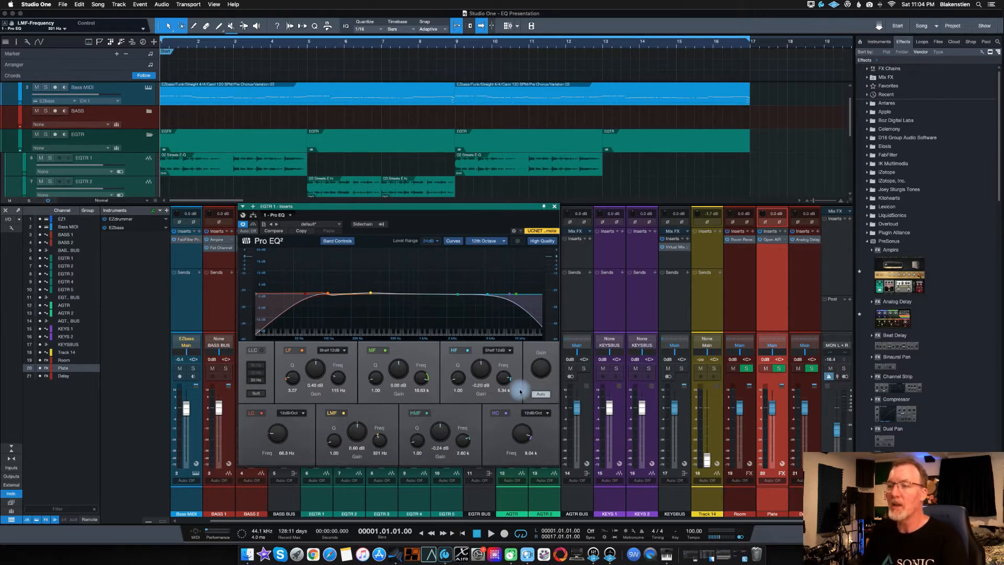
drag(370, 293, 372, 294)
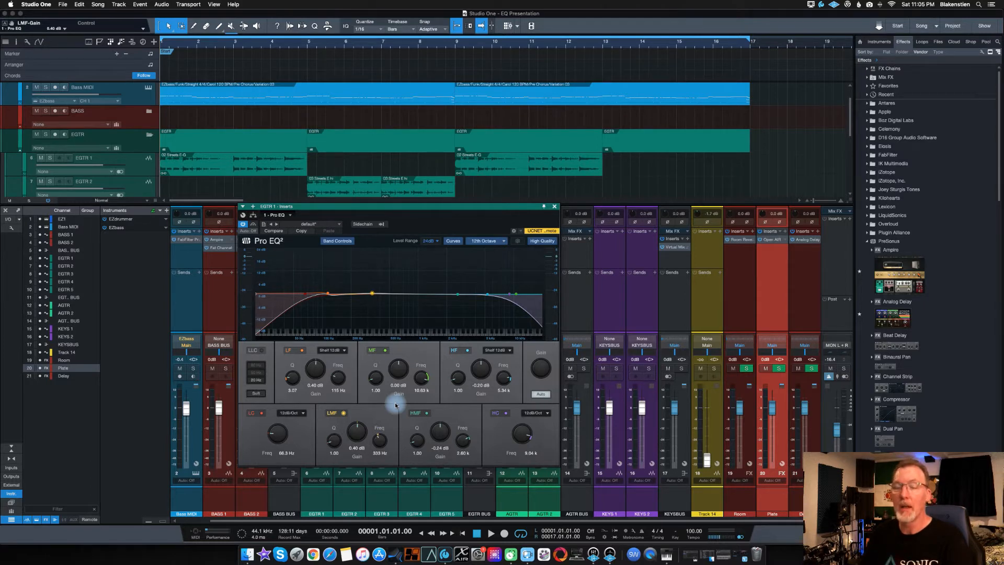
click(555, 208)
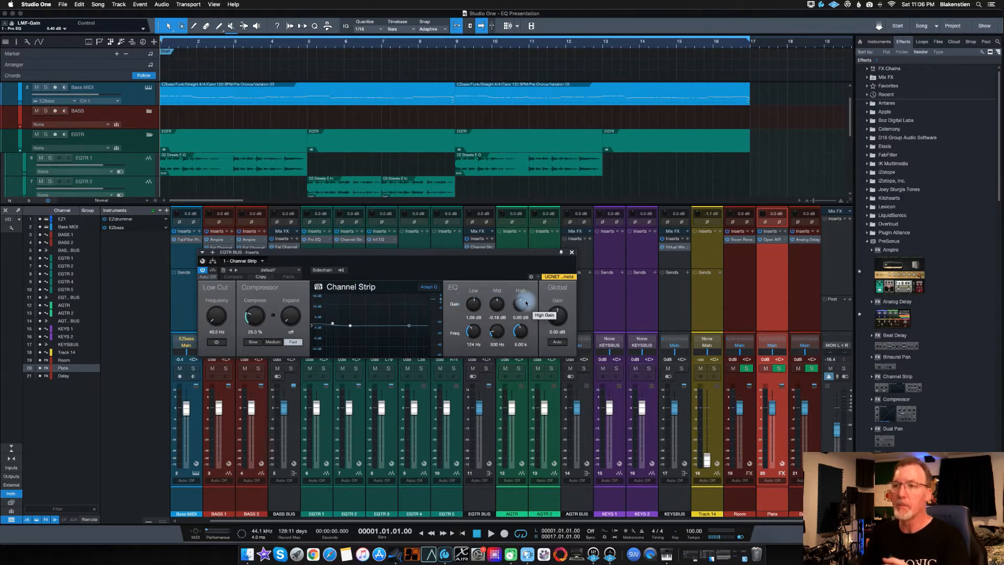
- In the EGTR BUS Channel Strip, set the low EQ gain to -0.54 dB, slightly lower its frequency and close the plug-in
mouse_move(473, 305)
mouse_down()
mouse_move(471, 313)
mouse_move(475, 292)
mouse_move(471, 309)
mouse_up()
mouse_move(473, 333)
mouse_down()
mouse_move(472, 315)
mouse_move(471, 331)
mouse_up()
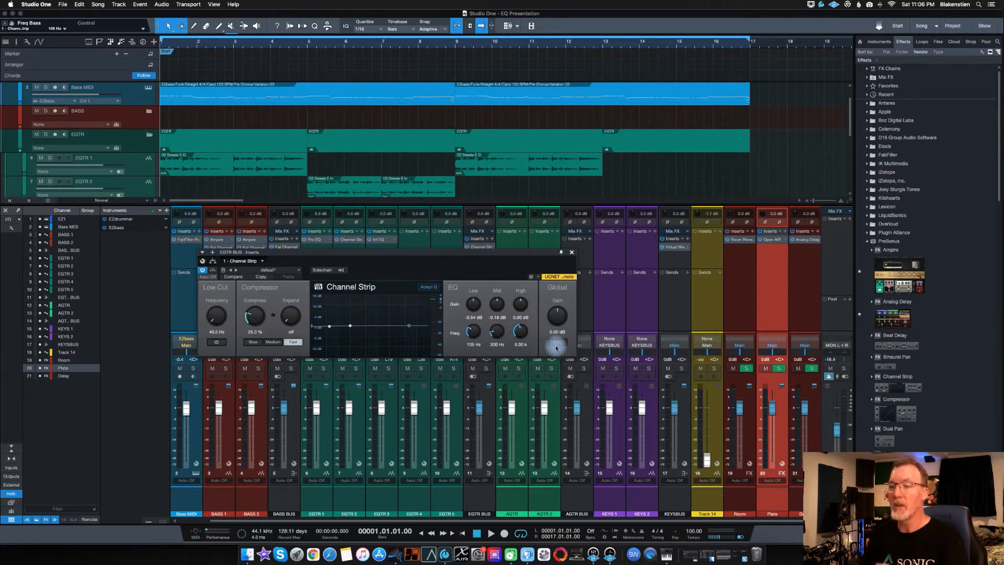
drag(554, 315, 552, 315)
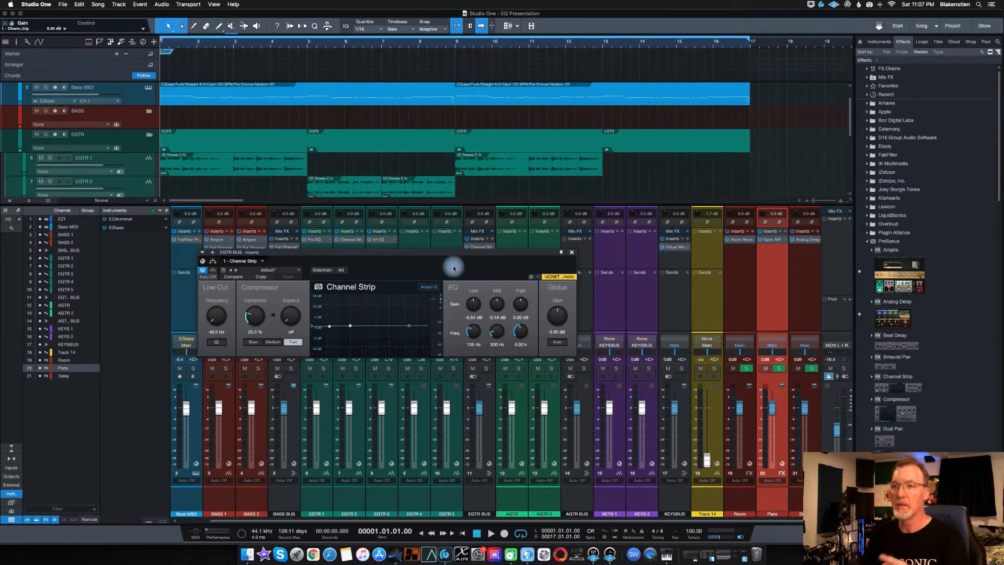
click(571, 252)
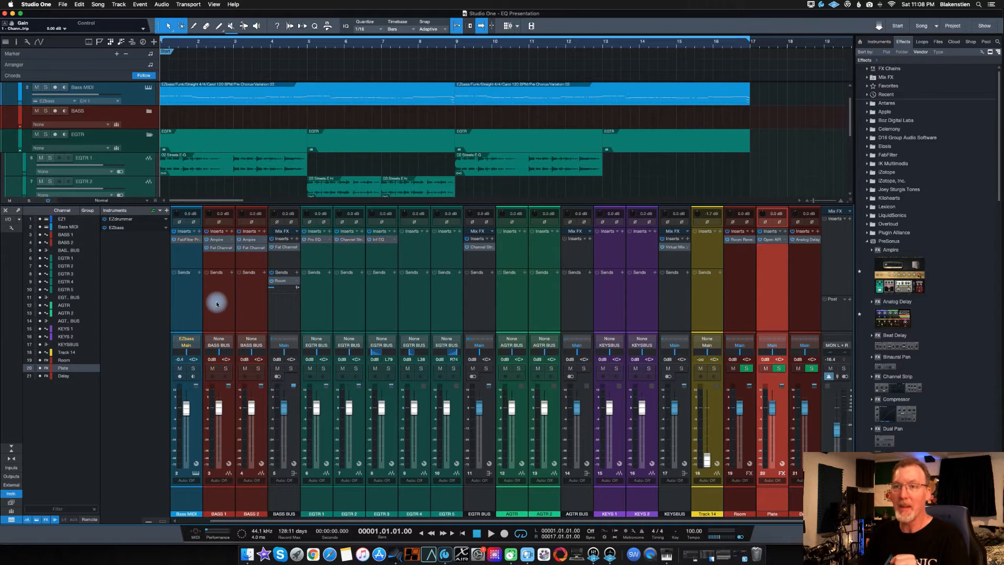
- Delete the existing EQ band from the FabFilter Pro-Q 3 on the Bass MIDI channel
click(187, 247)
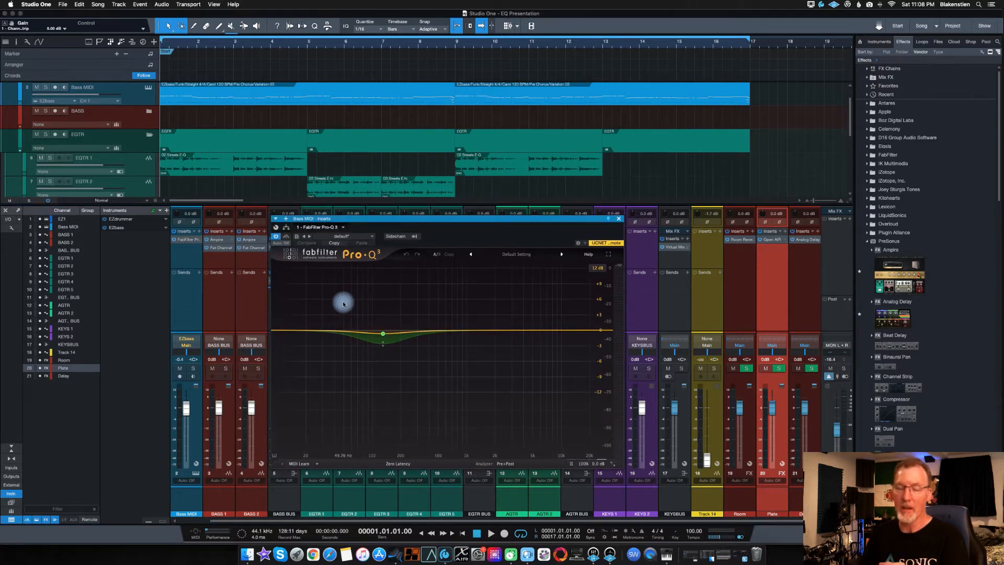
right_click(383, 333)
click(400, 406)
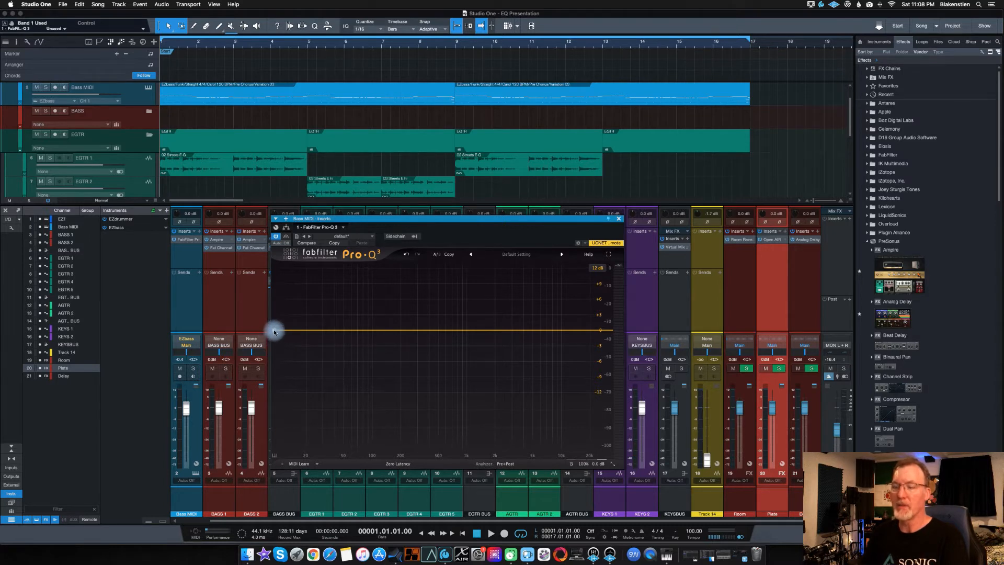
- Add eight bands across the Pro-Q 3 spectrum: a low cut, six flat bell bands and a high cut
click(300, 333)
click(349, 330)
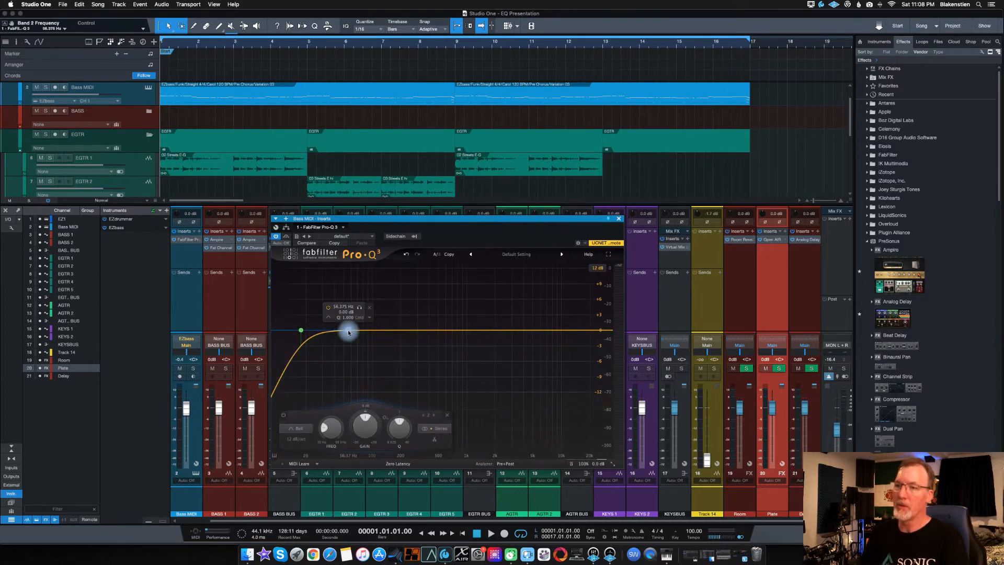
click(387, 330)
click(436, 330)
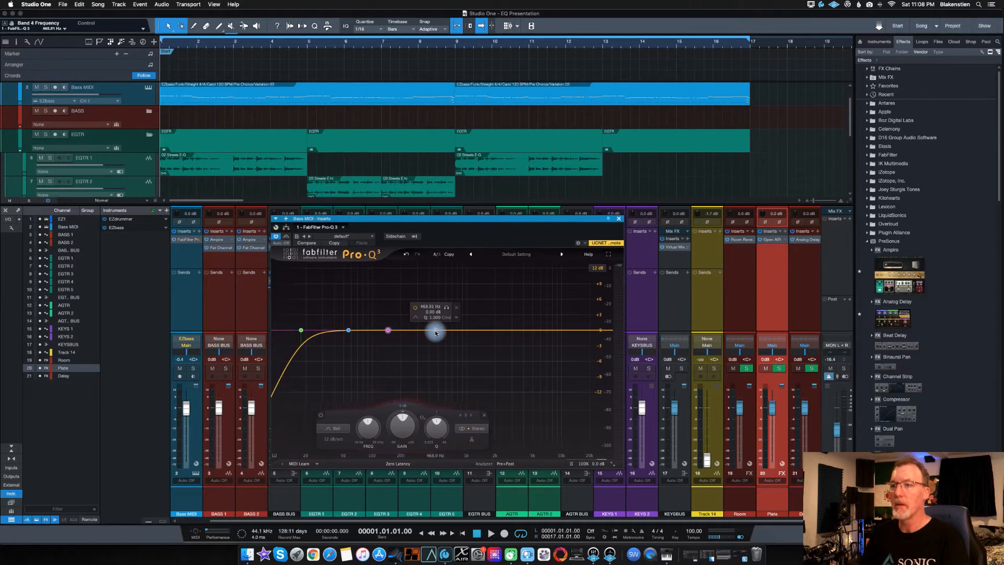
click(474, 330)
click(518, 330)
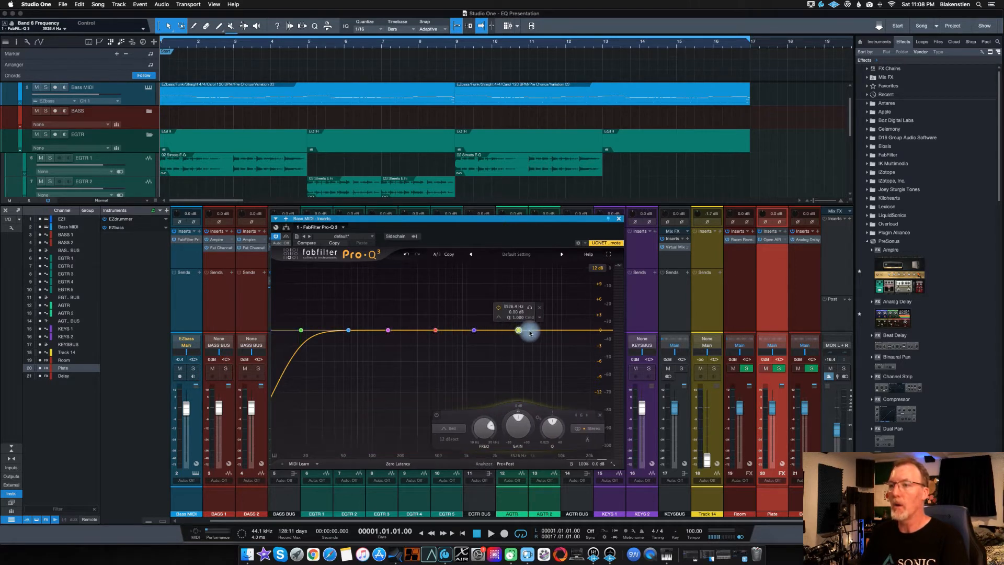
click(551, 330)
click(582, 329)
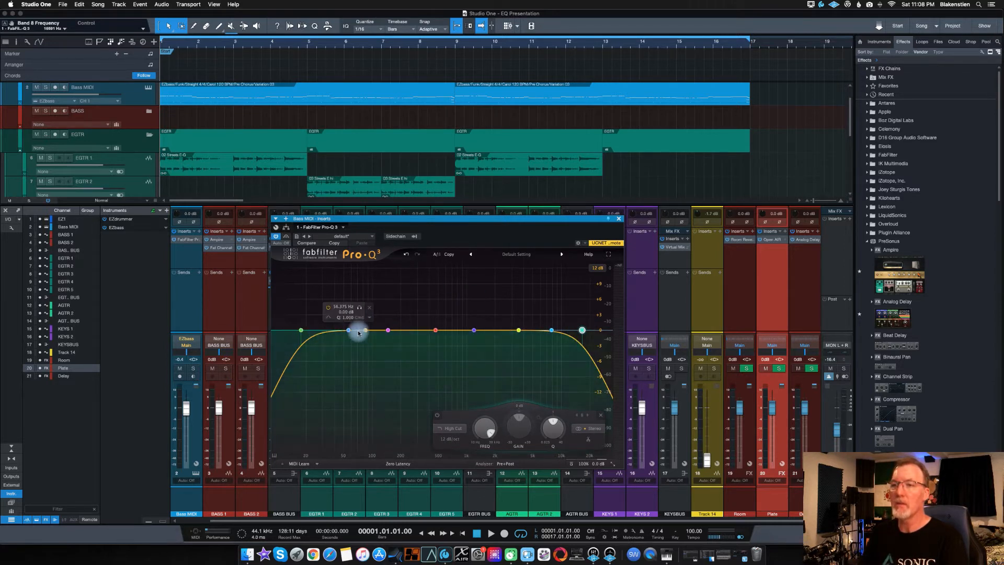
- Boost the second Pro-Q 3 band by about 6 dB at about 63 Hz and adjust its Q width
mouse_move(347, 332)
mouse_down()
mouse_move(353, 305)
mouse_move(348, 341)
mouse_move(351, 332)
mouse_up()
right_click(351, 331)
click(350, 331)
drag(352, 330, 353, 299)
scroll(353, 300, up, 4)
scroll(354, 299, down, 12)
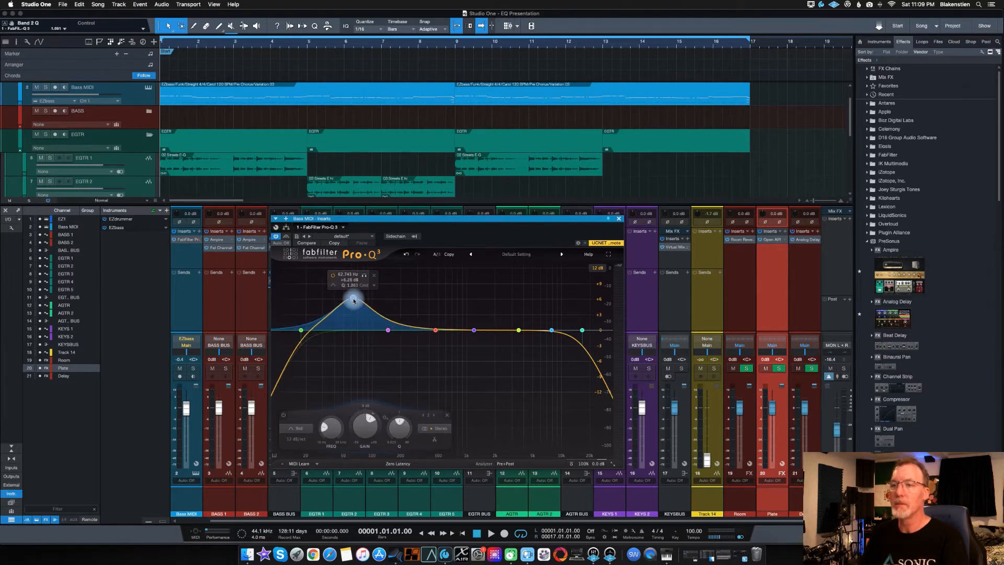
- Widen the second Pro-Q 3 band's Q and lower its gain to nearly flat, about +0.24 dB
scroll(354, 299, up, 5)
drag(354, 300, 353, 330)
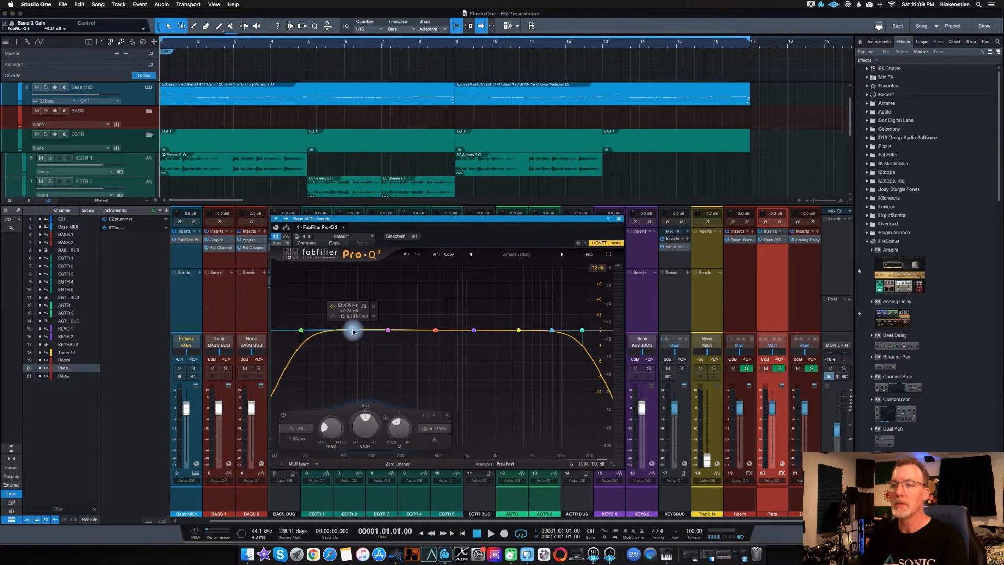
mouse_move(301, 330)
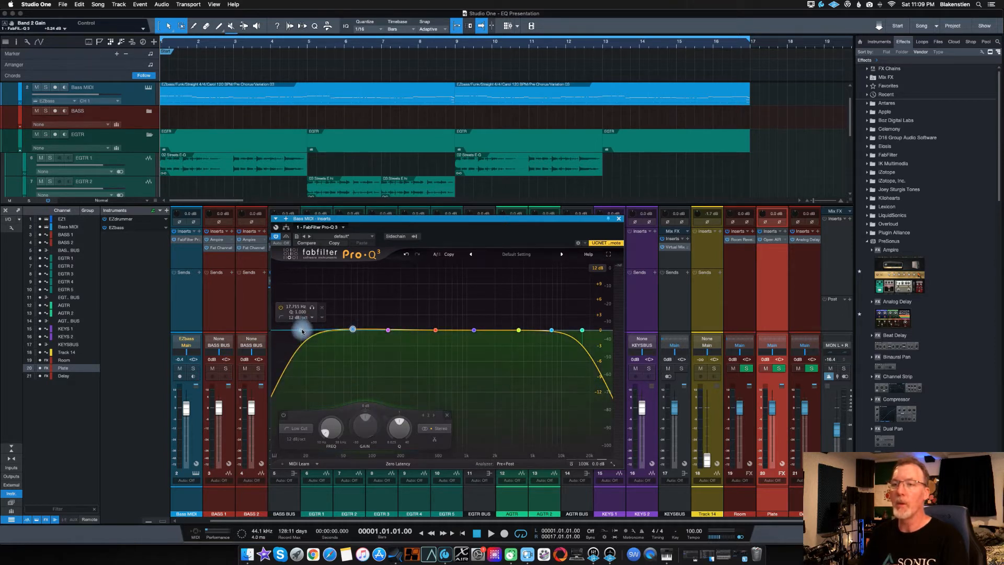
click(582, 330)
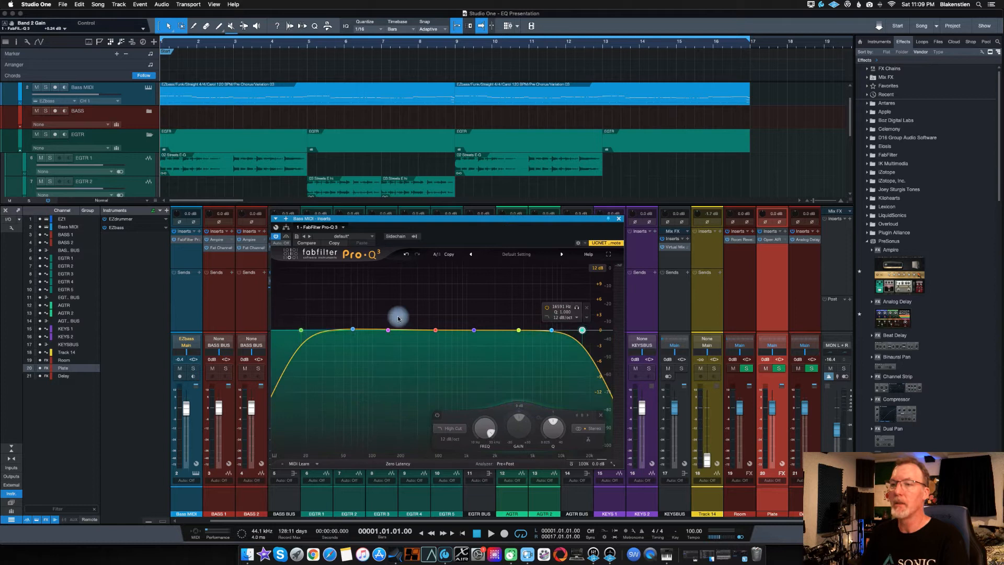
- Move the low cut band up to about 33 Hz and set its slope to 48 dB/oct
click(302, 331)
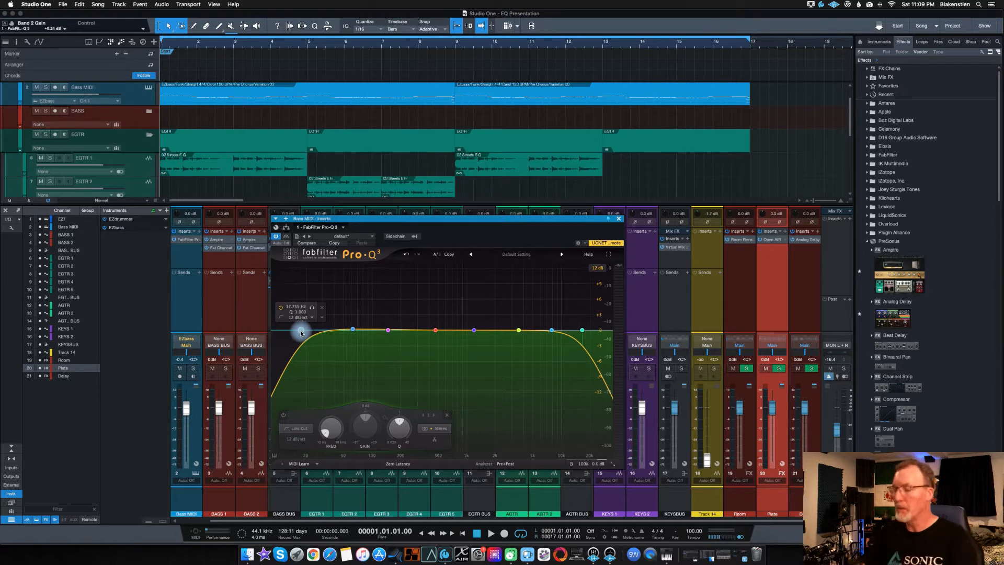
drag(304, 332, 324, 332)
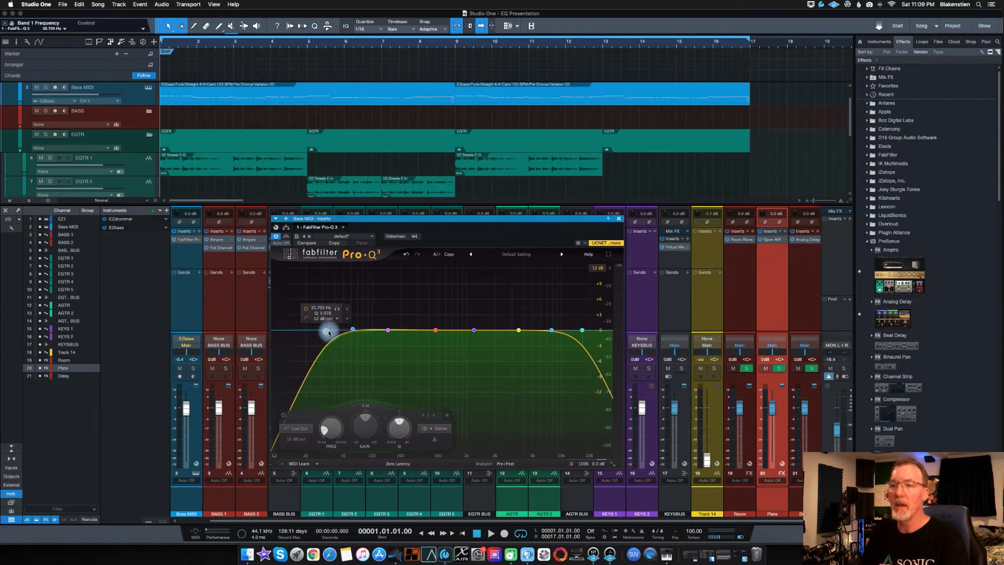
mouse_move(329, 333)
mouse_down()
mouse_move(289, 410)
mouse_move(327, 335)
mouse_up()
right_click(326, 331)
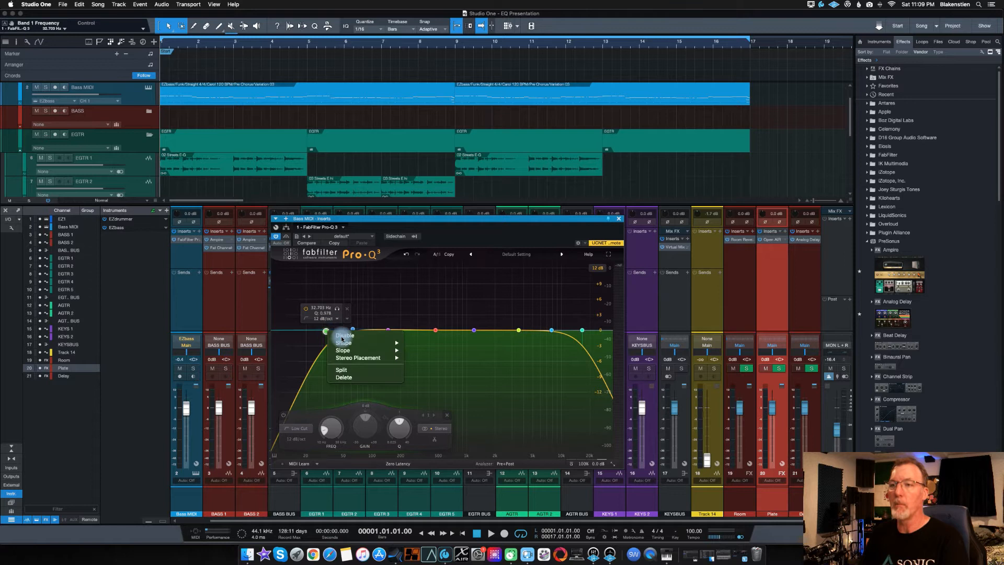
mouse_move(353, 352)
click(418, 392)
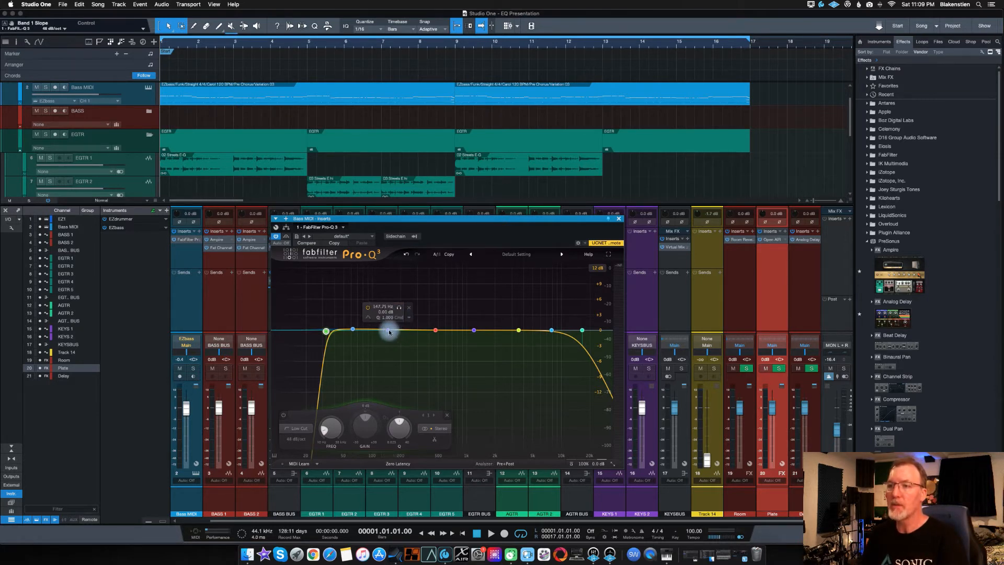
- Cut the third band by about 1.4 dB near 148 Hz, make it dynamic with about -1.75 dB of range, and adjust its Q
click(473, 330)
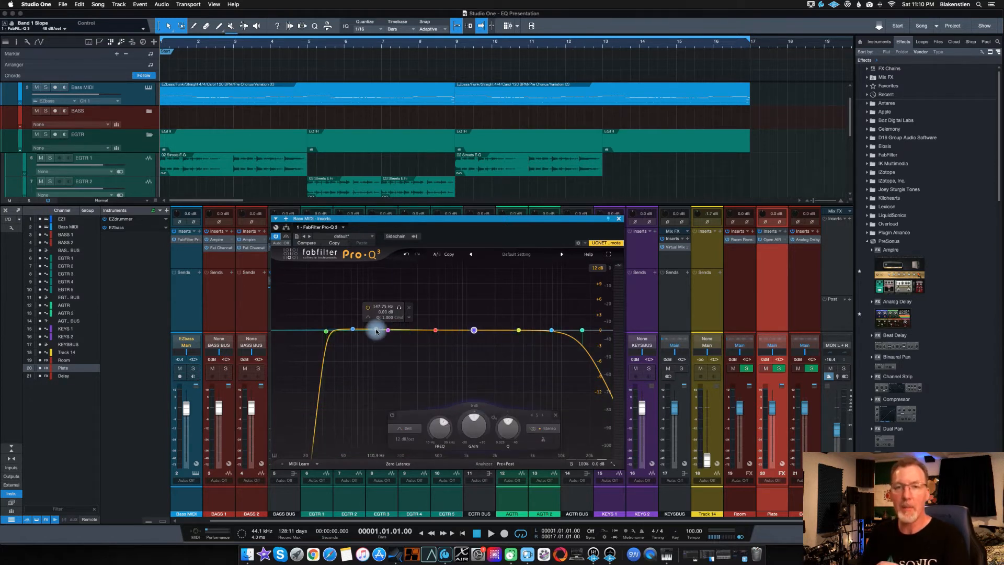
mouse_move(378, 332)
mouse_down()
mouse_move(387, 340)
mouse_move(387, 322)
mouse_move(388, 340)
mouse_up()
right_click(388, 339)
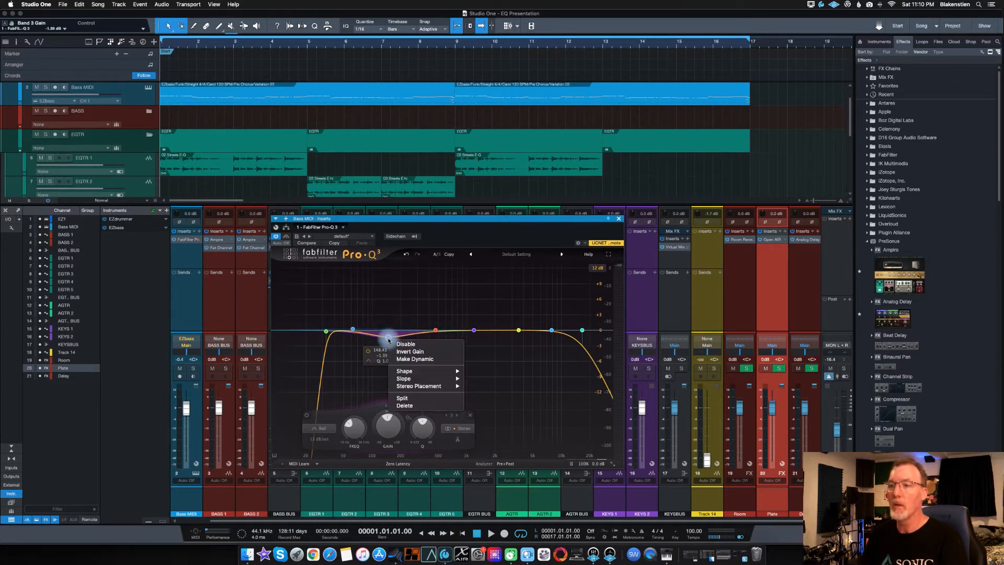
click(409, 359)
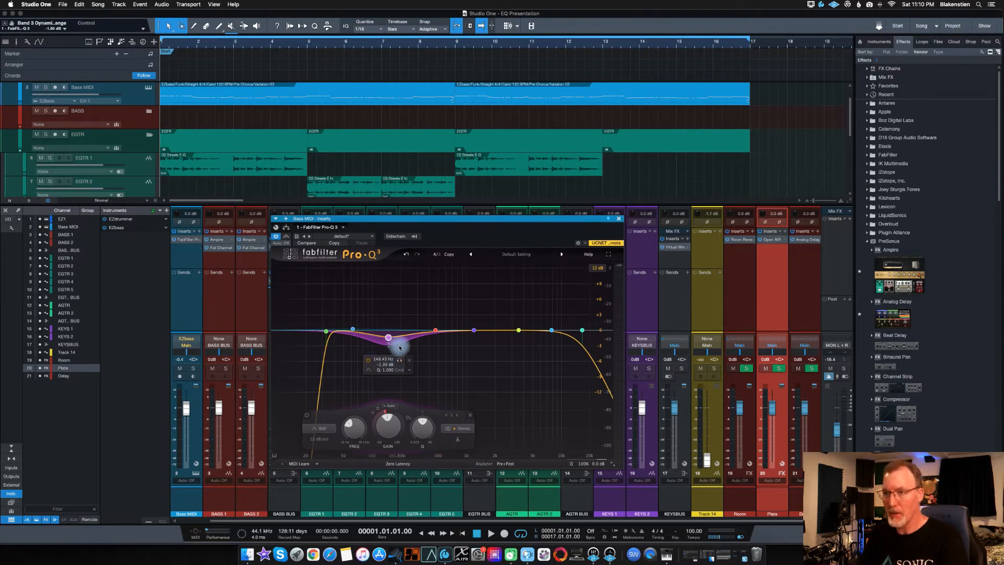
mouse_move(389, 349)
mouse_down()
mouse_move(389, 371)
mouse_move(387, 303)
mouse_move(387, 360)
mouse_move(392, 352)
mouse_up()
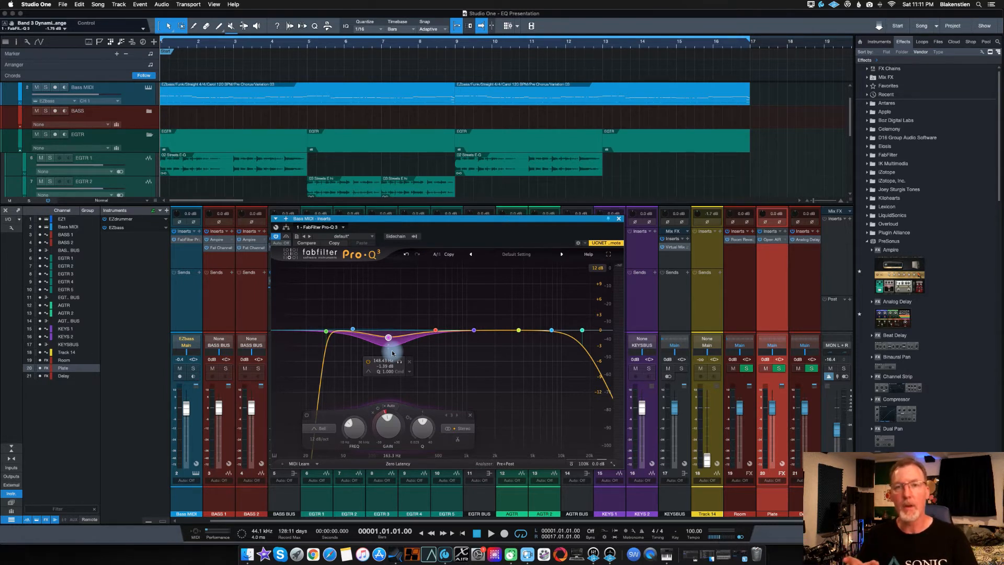
scroll(398, 343, down, 1)
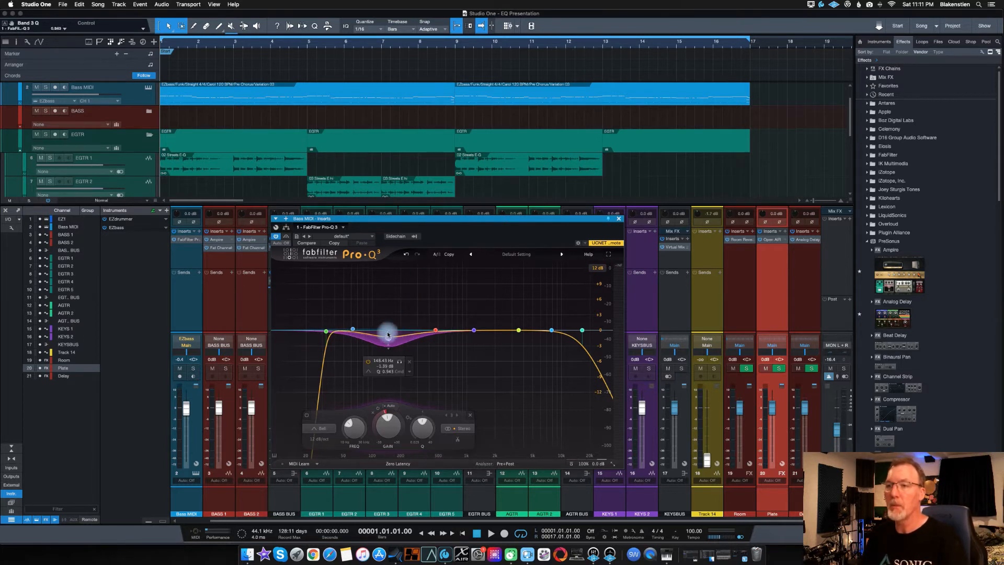
- Clear the third band's dynamics and bring its gain back to nearly flat, about -0.3 dB
drag(388, 337, 388, 330)
right_click(389, 331)
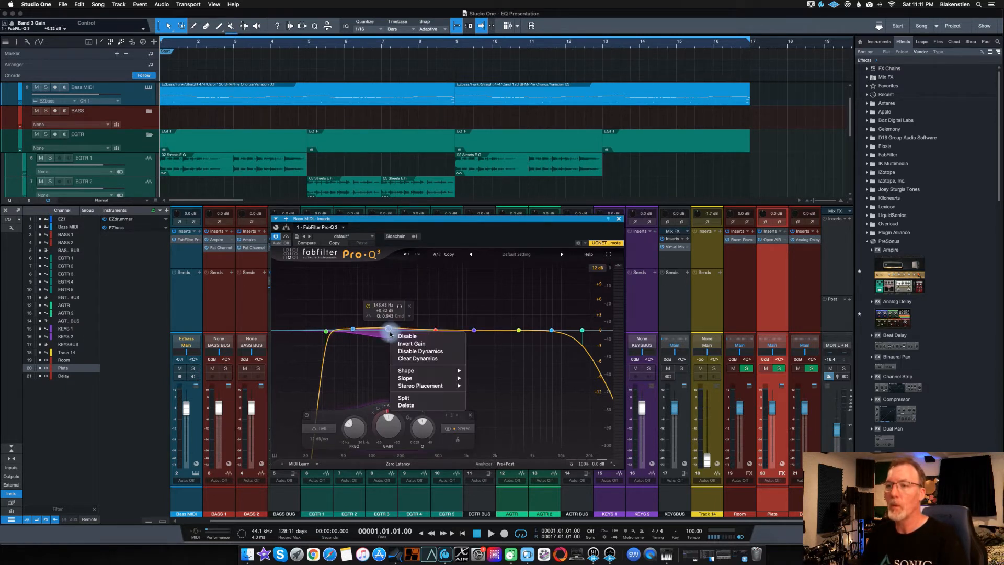
click(411, 359)
drag(386, 324, 388, 333)
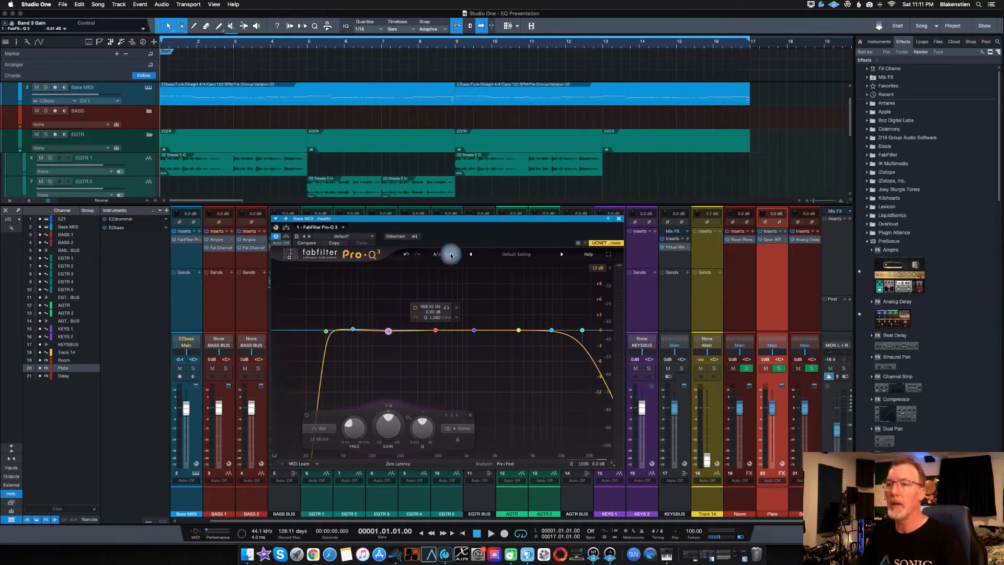
- Reposition the Pro-Q 3 window and play the song to view the bass spectrum, lowering the main output volume
drag(446, 224, 512, 218)
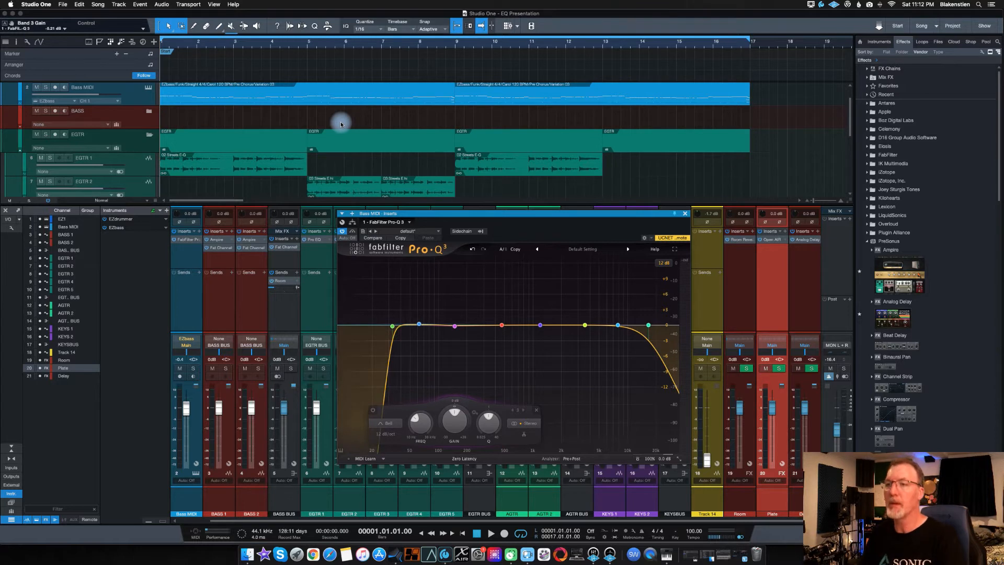
key(space)
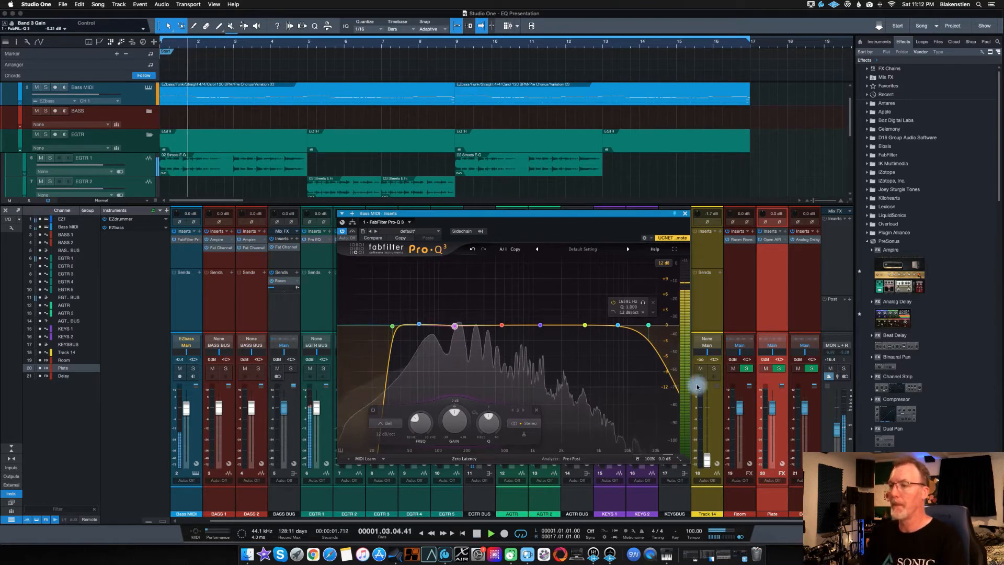
drag(836, 428, 839, 442)
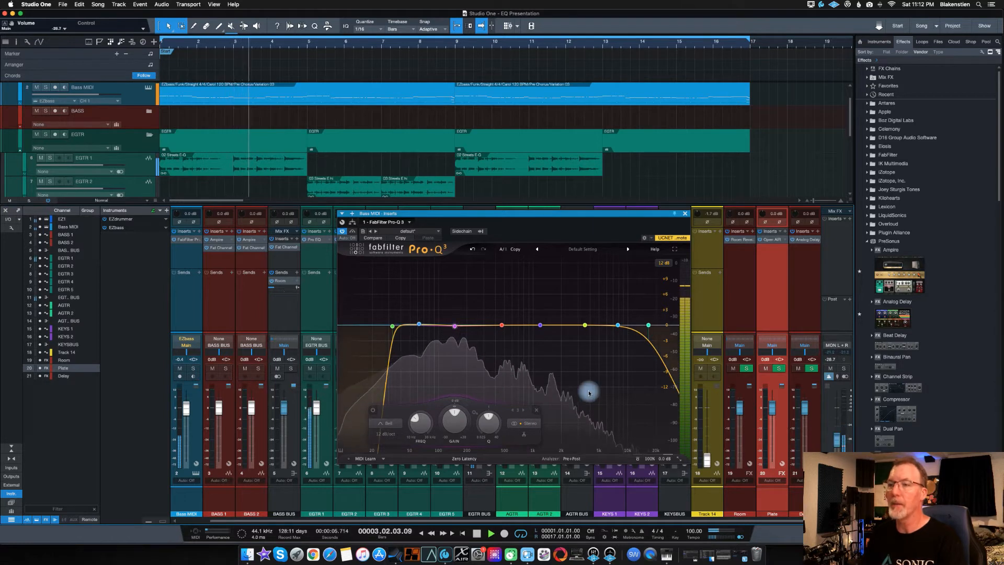
mouse_move(451, 324)
drag(477, 366, 470, 331)
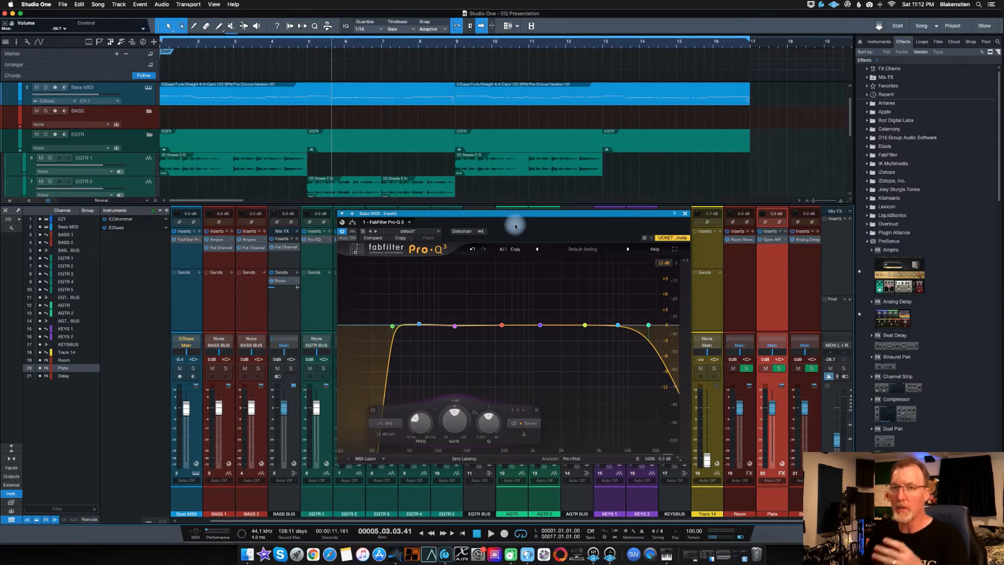
- Cut the third band by about 2.3 dB at about 146 Hz and narrow its Q to about 1.65
drag(454, 326, 456, 339)
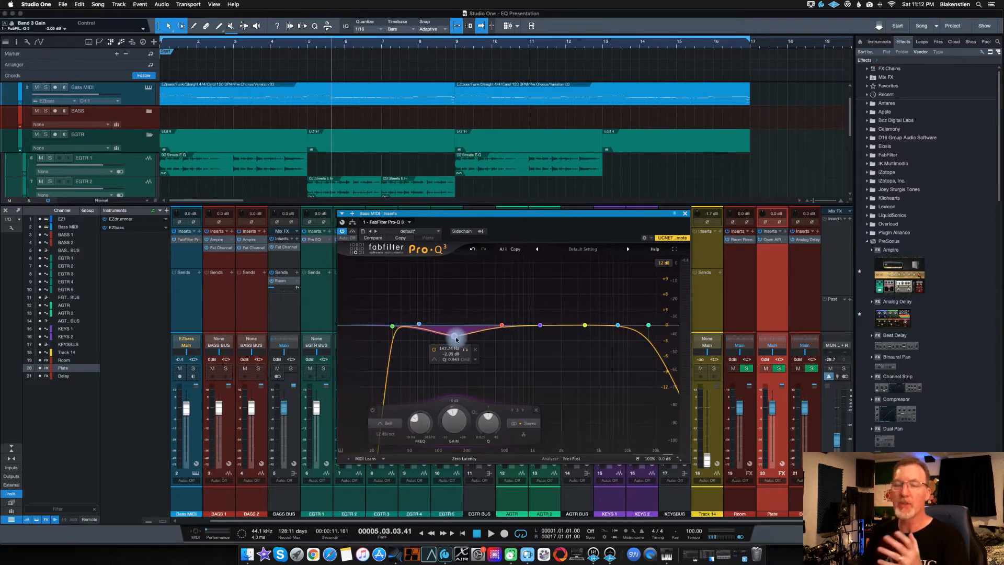
scroll(456, 336, up, 5)
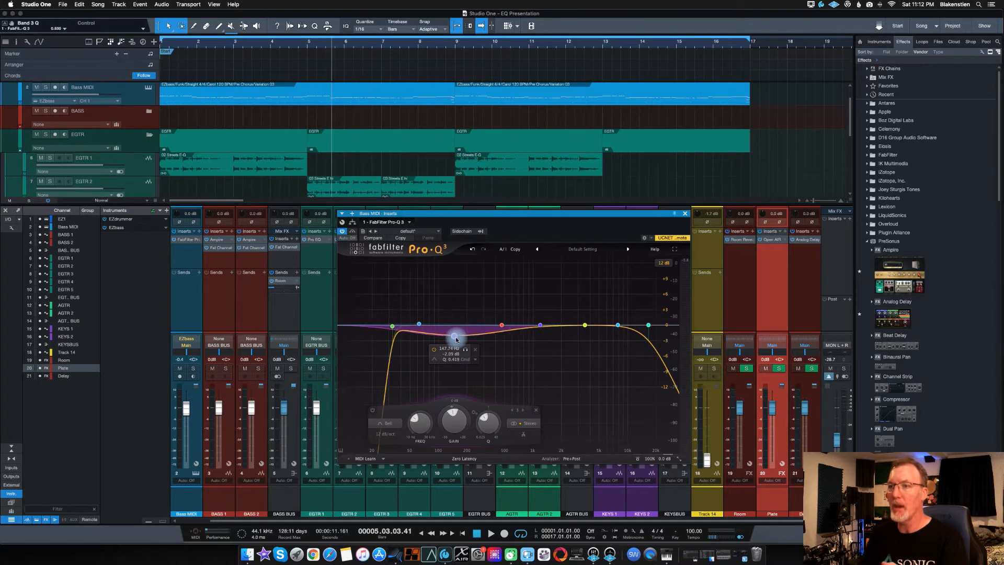
scroll(456, 336, up, 1)
drag(455, 336, 456, 338)
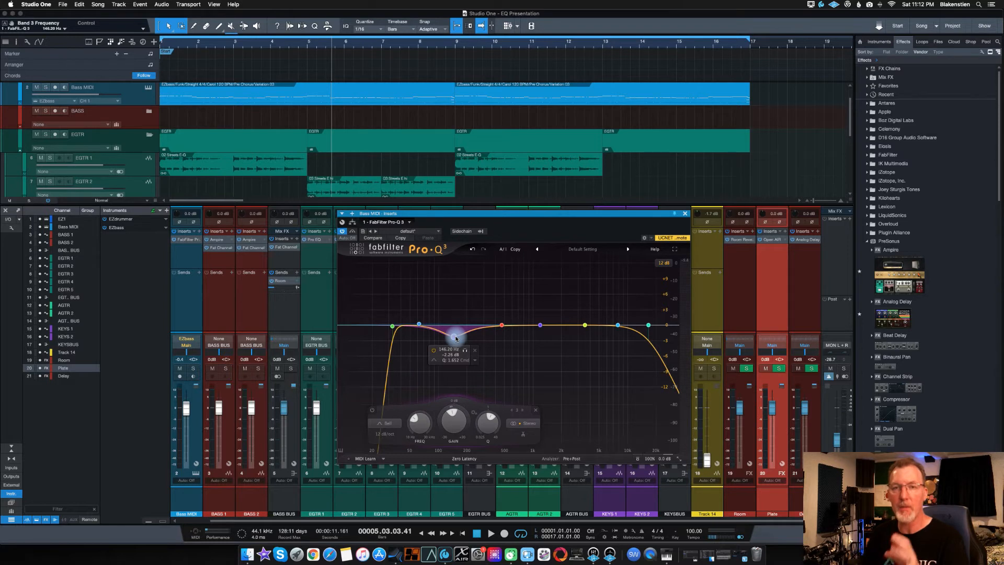
- Make the third band dynamic, raise its gain to about -1.2 dB and extend its dynamic range further downward
right_click(454, 337)
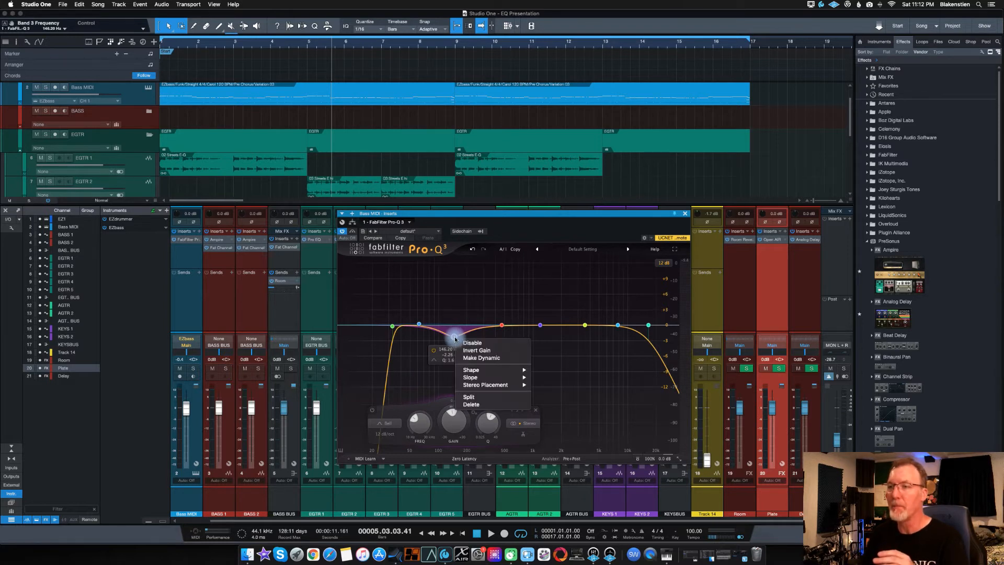
click(472, 360)
drag(453, 336, 454, 333)
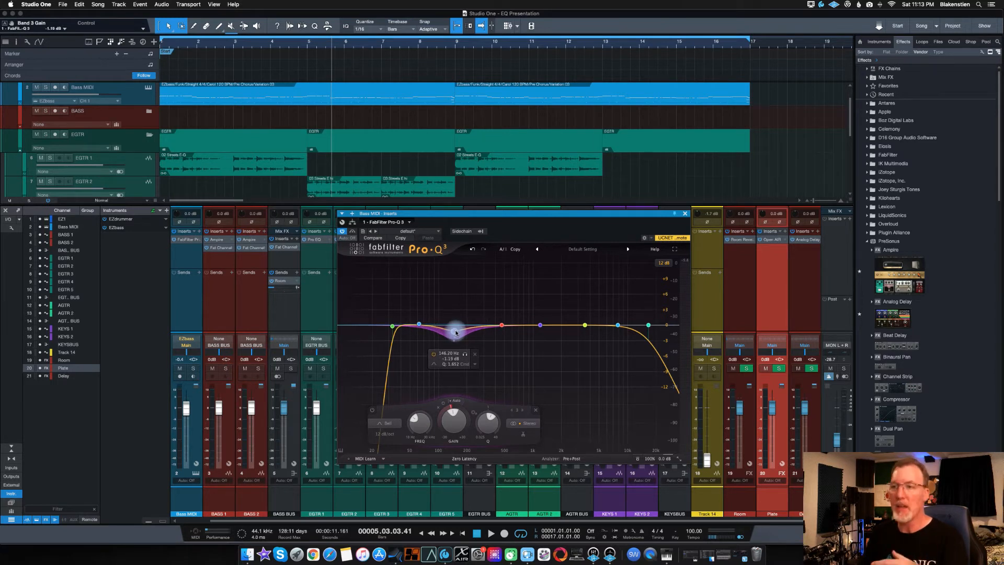
drag(454, 346, 454, 349)
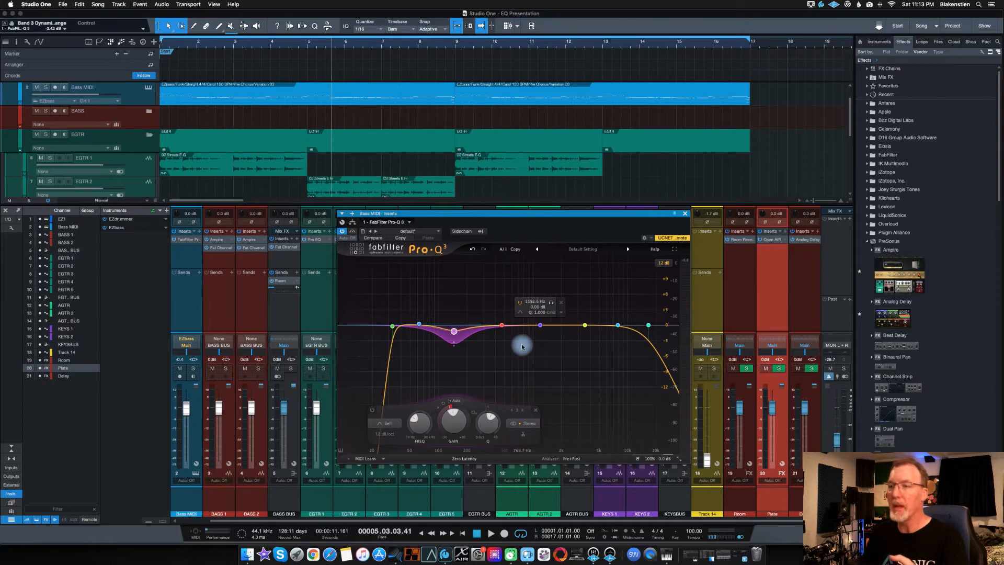
- Play the song to check how the dynamic bass cut responds, stop playback and close Pro-Q 3
key(space)
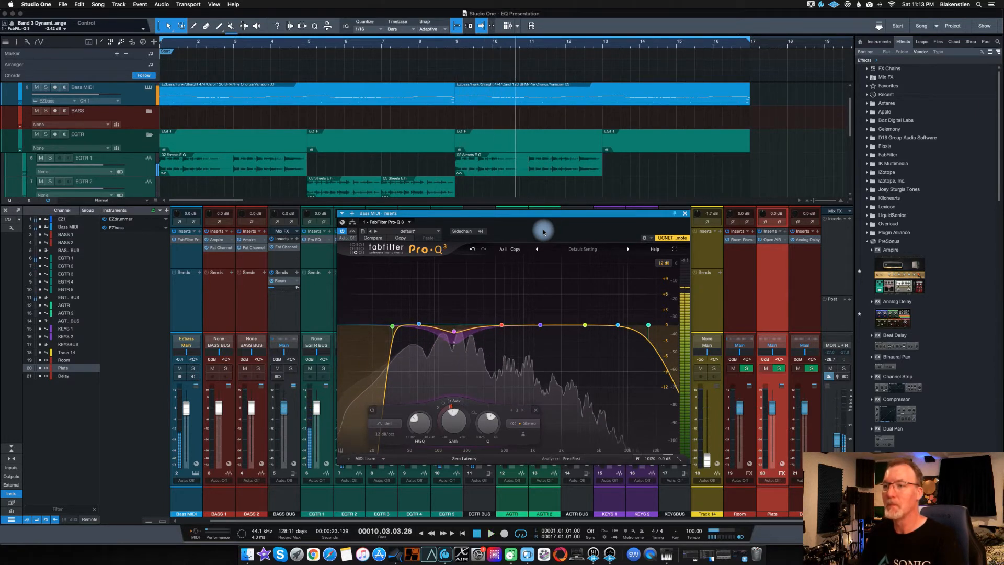
key(space)
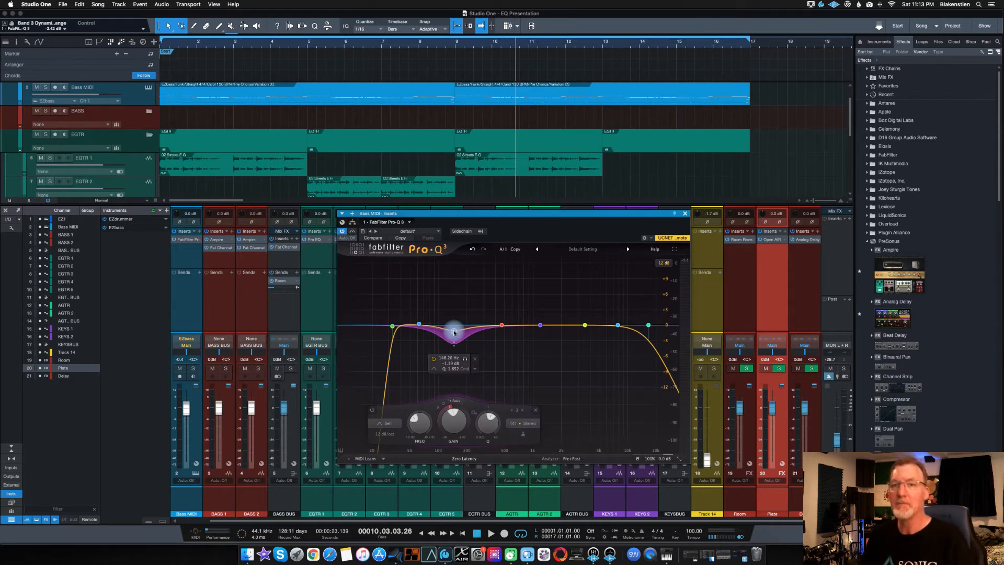
click(685, 213)
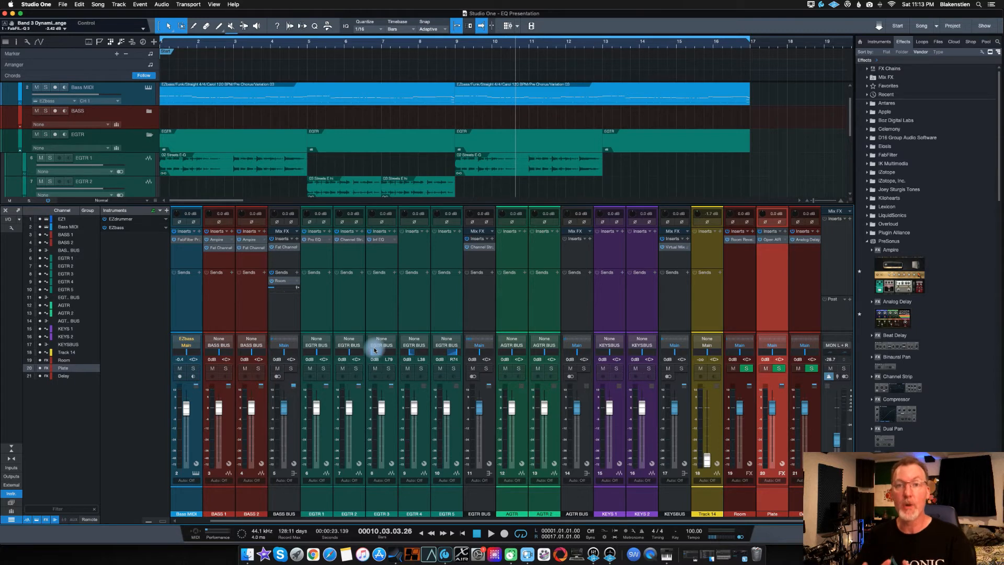
- Open Infinity EQ on the EGTR 3 channel and remove all of its existing bands
click(382, 240)
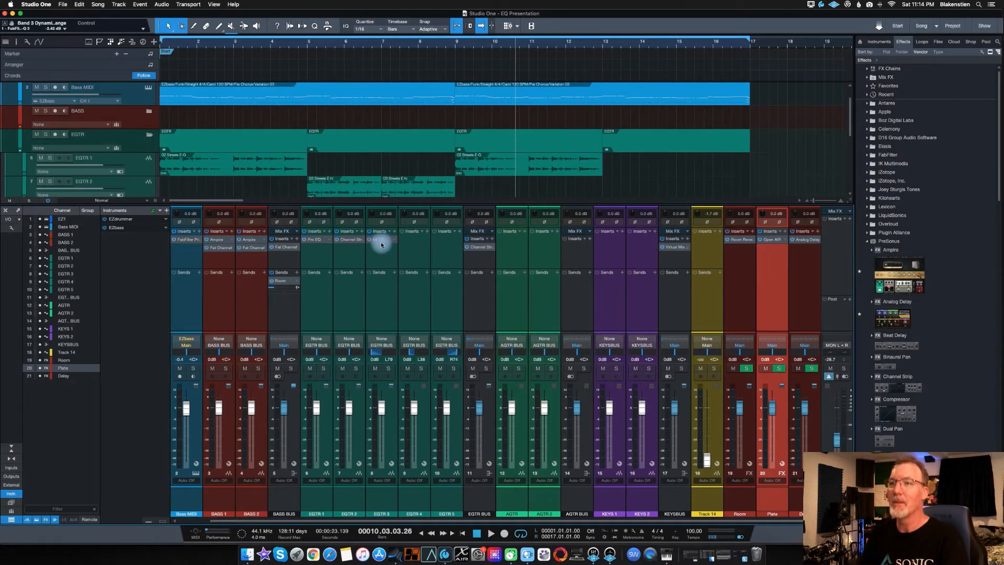
click(382, 240)
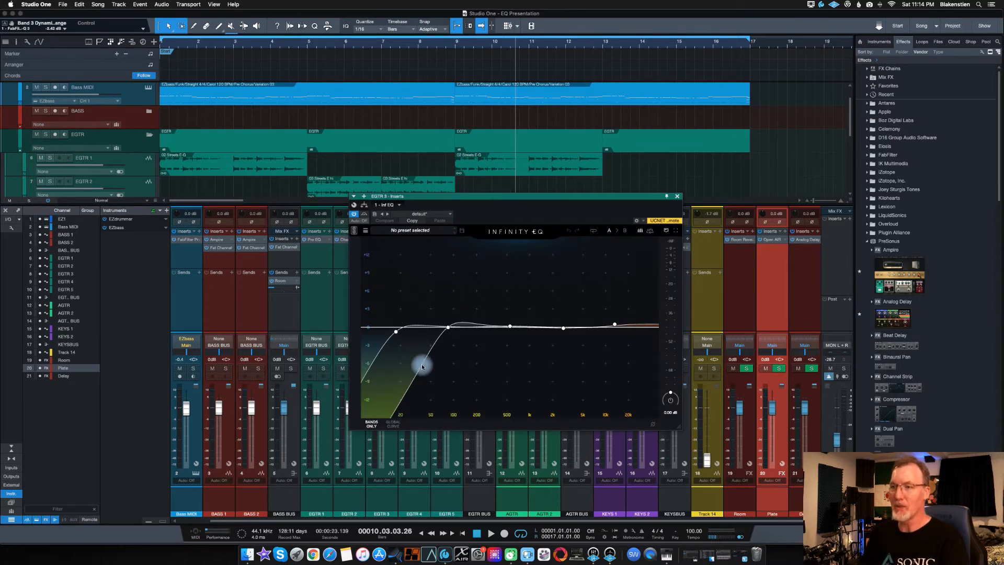
mouse_move(447, 327)
mouse_down()
mouse_move(411, 327)
mouse_move(436, 332)
mouse_up()
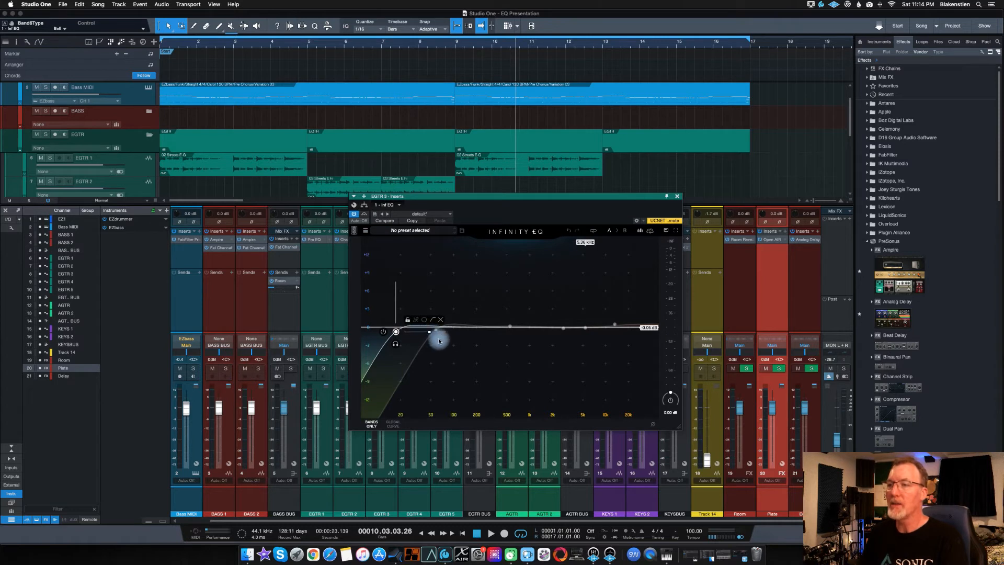
double_click(394, 332)
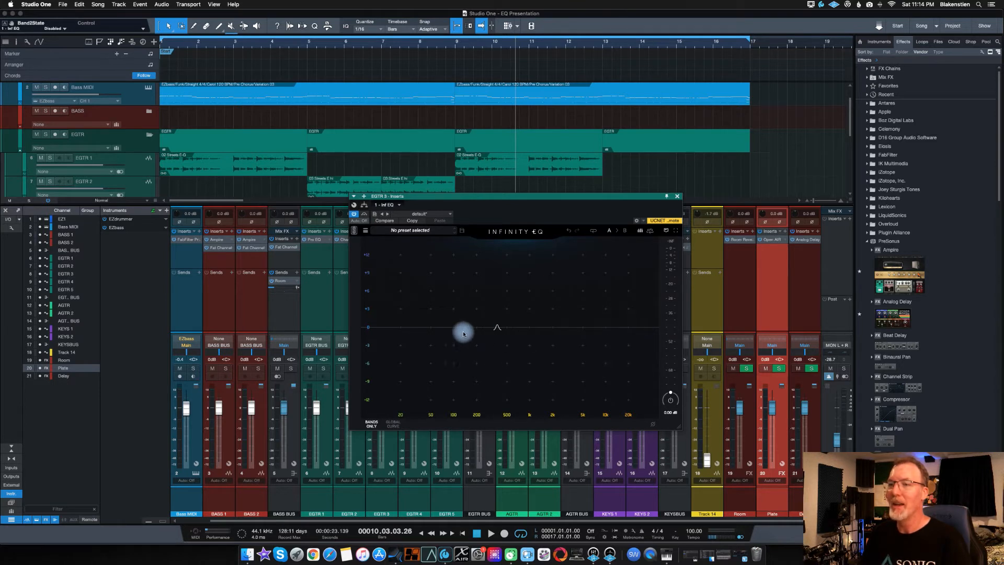
- Add a high-pass at about 59 Hz, a slight bell boost at about 360 Hz and a +0.20 dB high shelf at 11.7 kHz
click(400, 331)
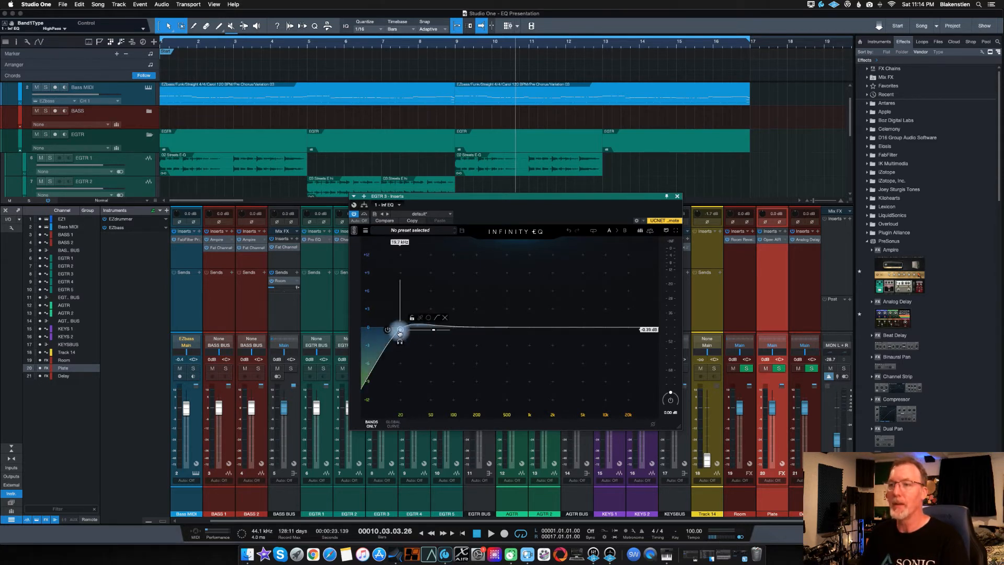
drag(400, 332, 437, 330)
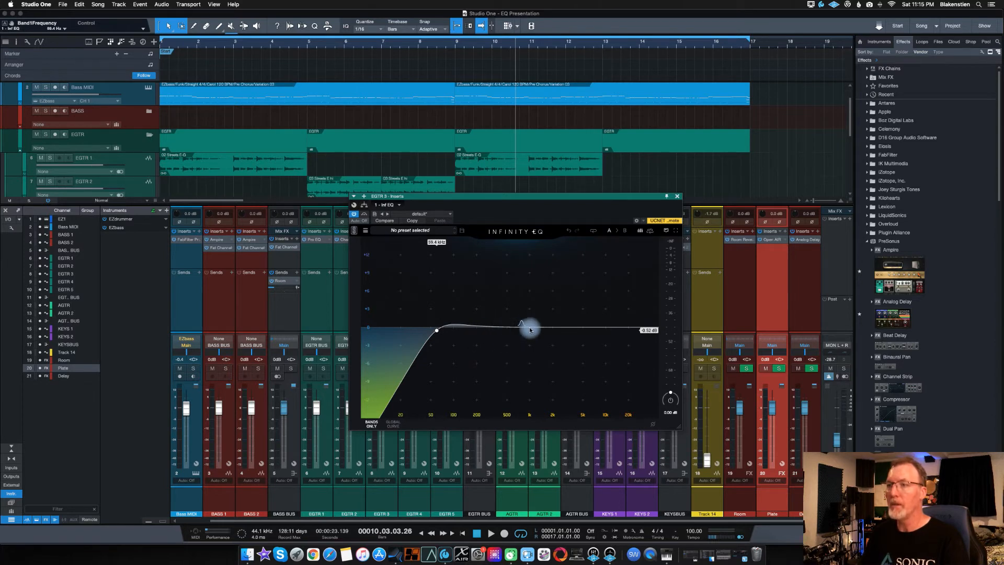
mouse_move(500, 327)
mouse_down()
mouse_move(502, 278)
mouse_move(504, 358)
mouse_move(497, 321)
mouse_move(493, 331)
mouse_move(504, 291)
mouse_move(497, 332)
mouse_move(495, 319)
mouse_up()
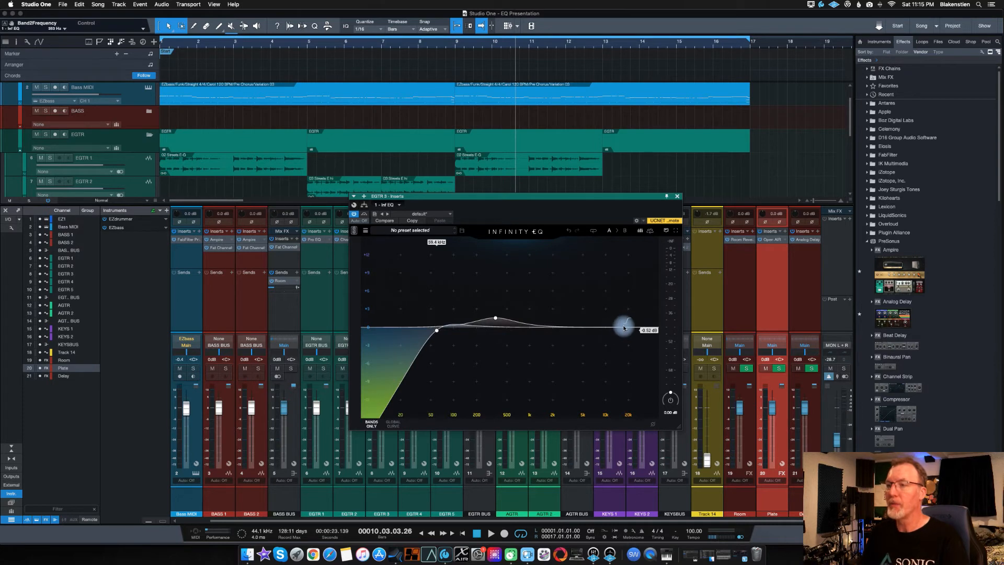
mouse_move(624, 327)
mouse_down()
mouse_move(618, 299)
mouse_move(613, 368)
mouse_move(616, 296)
mouse_move(614, 357)
mouse_move(610, 326)
mouse_up()
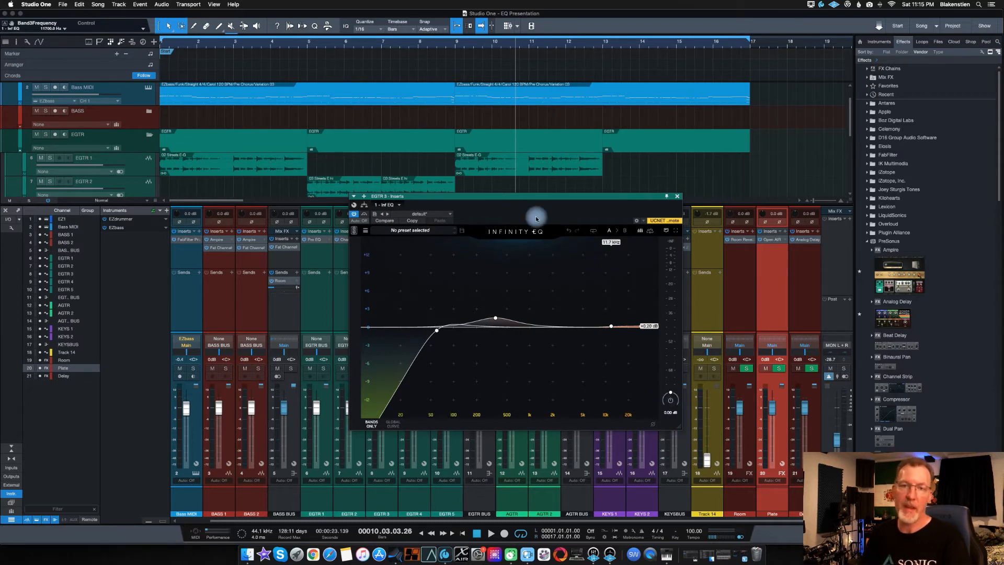
- Close Infinity EQ and open the Virtual Mix Rack inserted on the KEYSBUS channel
click(677, 196)
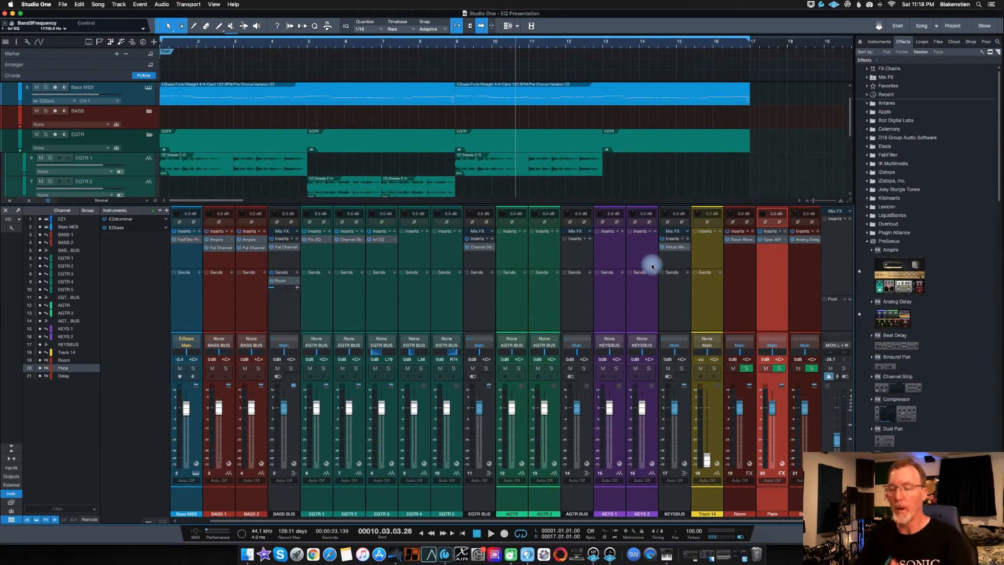
click(674, 246)
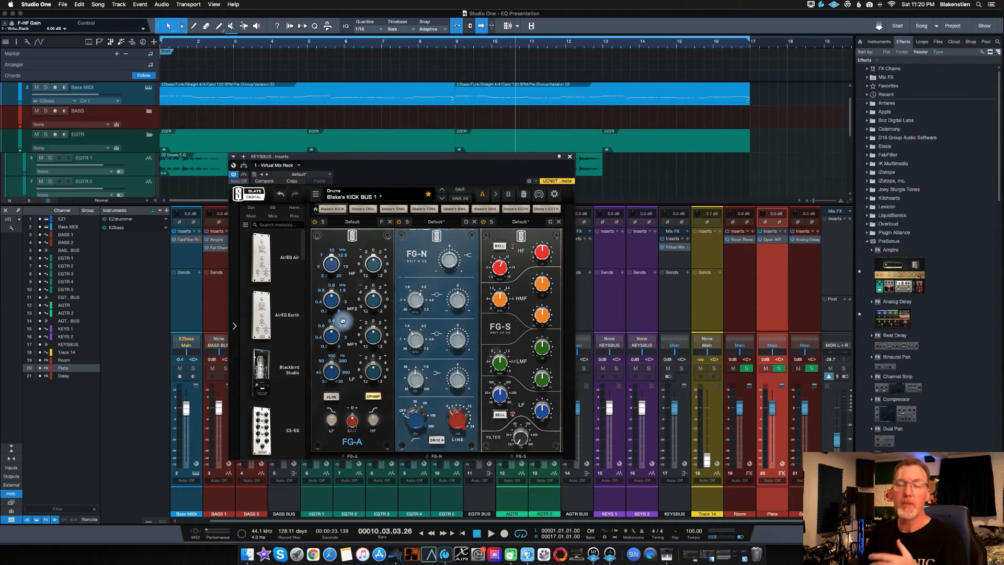
- Examine the FG-A's gain knobs and low-frequency shelf switch, and the FG-N's bell frequency and low-cut filter controls
drag(329, 268, 370, 261)
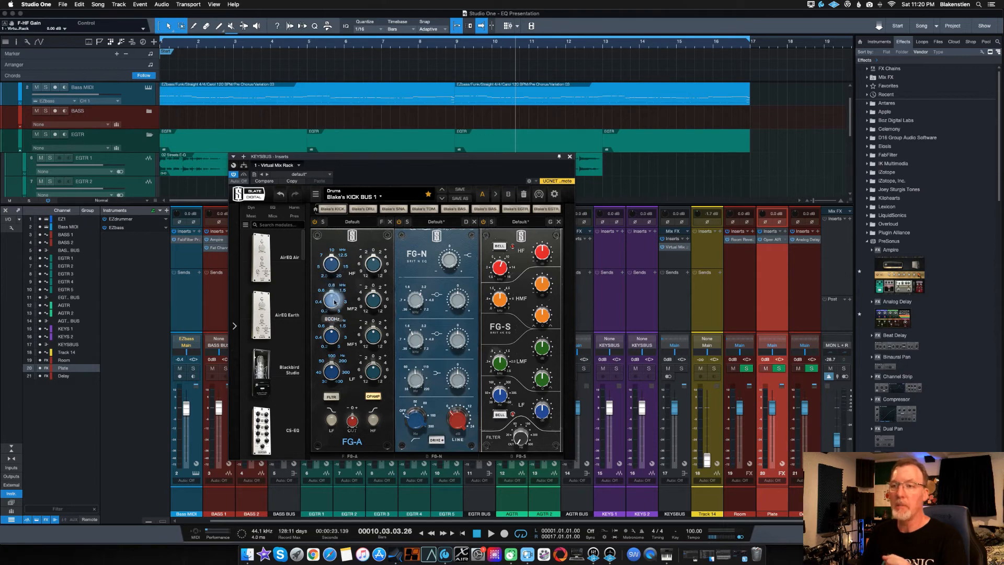
click(330, 421)
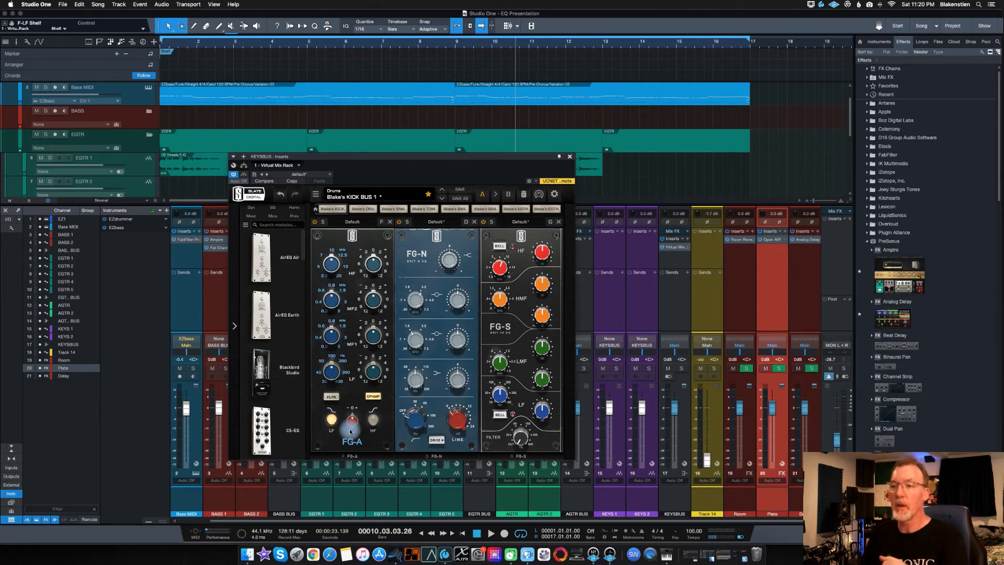
click(331, 420)
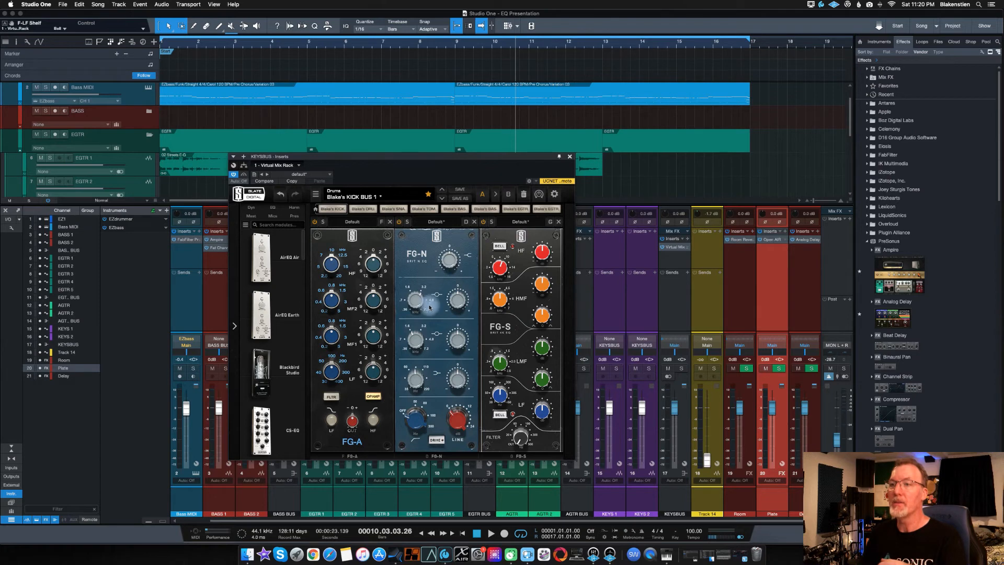
drag(411, 297, 417, 305)
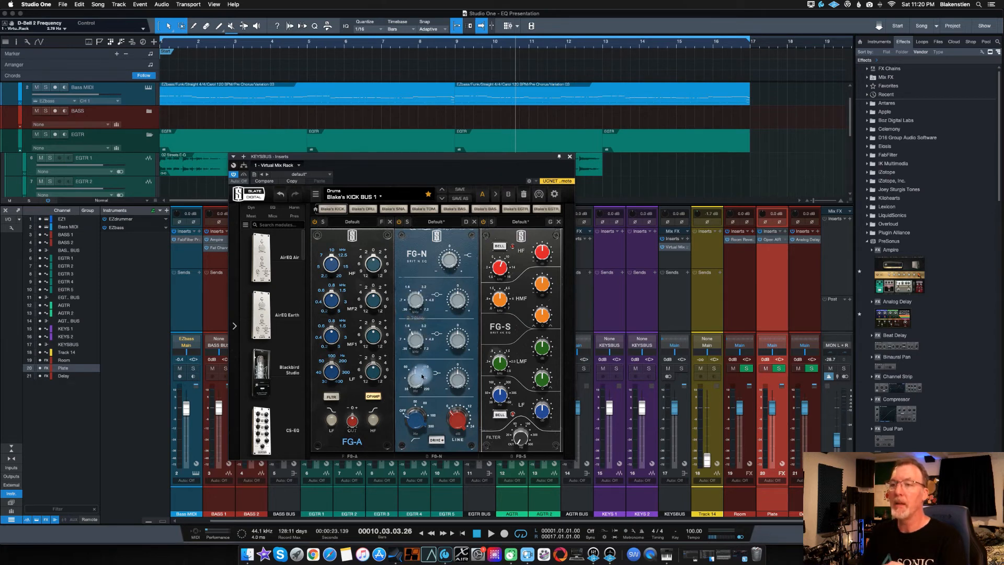
mouse_move(417, 424)
mouse_down()
mouse_move(426, 388)
mouse_move(415, 433)
mouse_up()
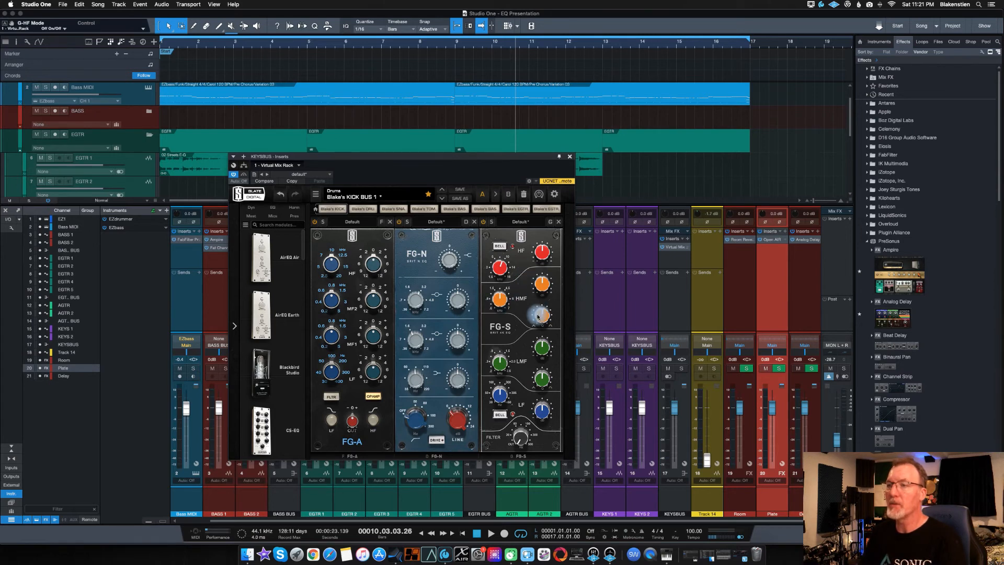
- Set the FG-S high-mid band to about 4.9 kHz and +4.9 dB, adjusting its Q and checking the filter knob
click(497, 299)
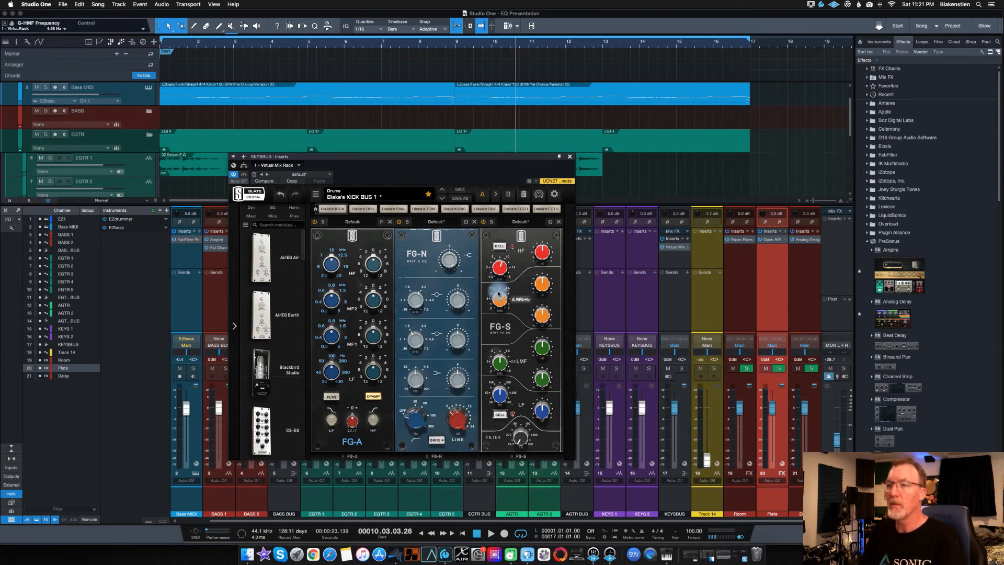
click(543, 282)
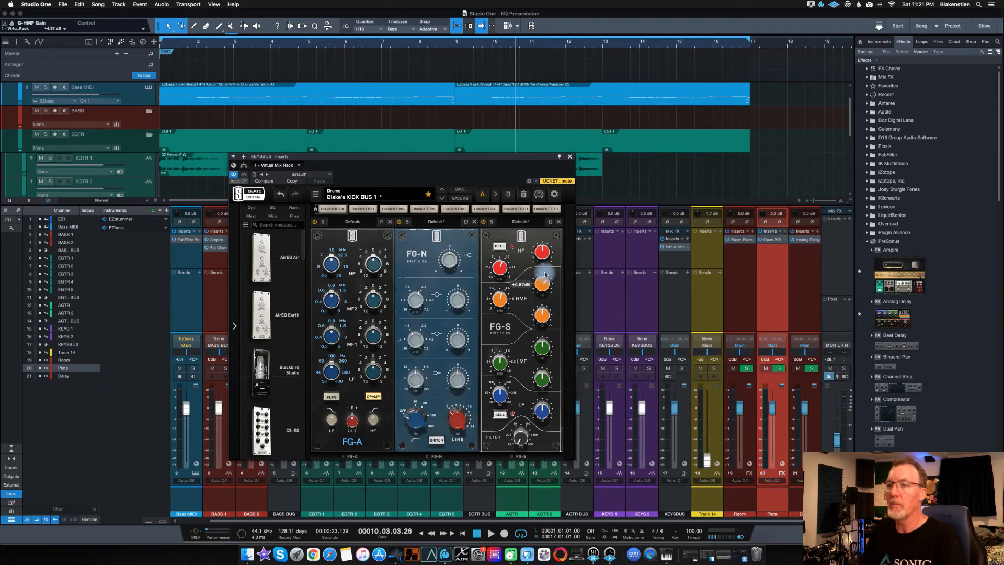
click(541, 319)
drag(541, 323, 540, 333)
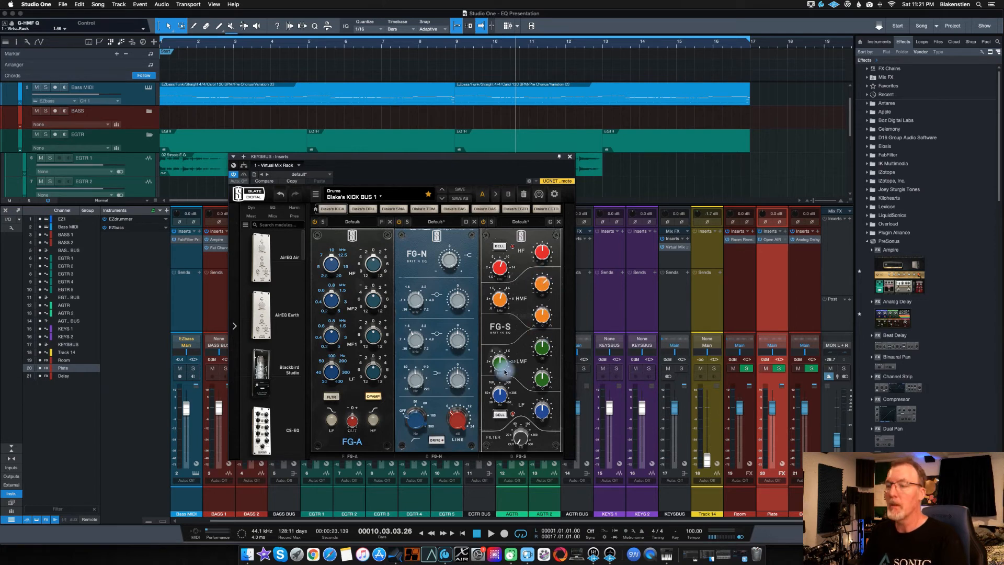
click(522, 441)
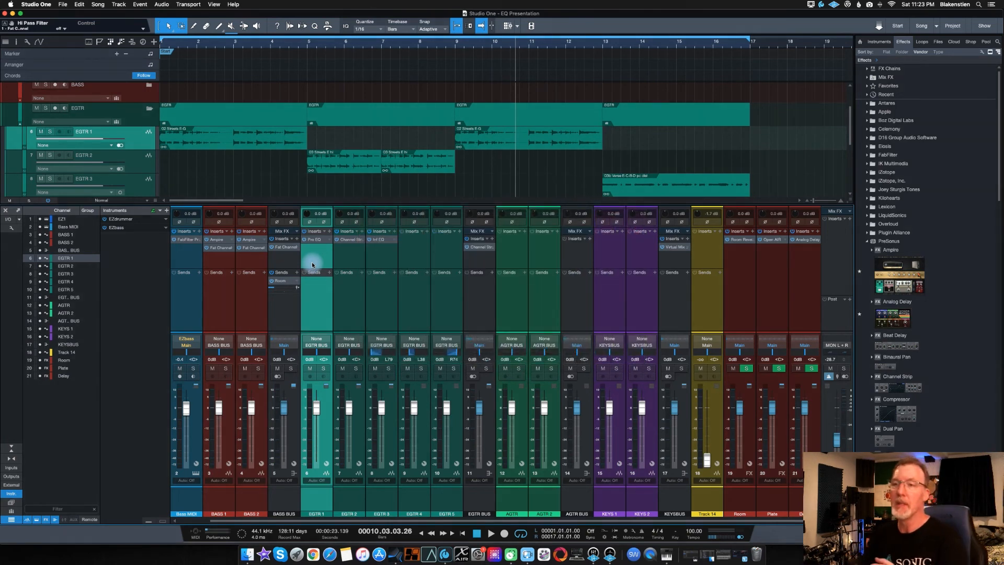
- Open Fat Channel XT on the BASS BUS and turn on its gate, compressor and equalizer
click(282, 248)
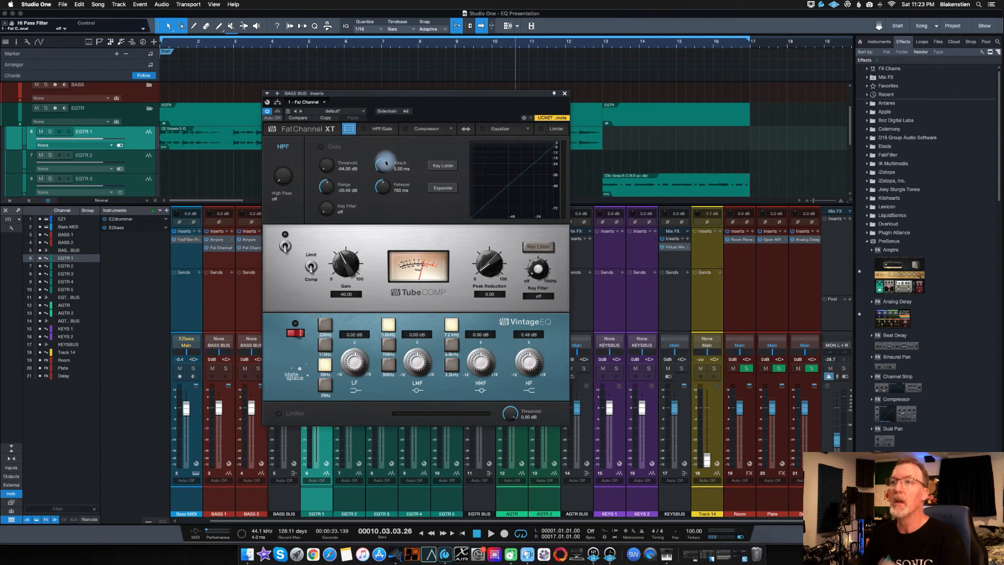
click(363, 129)
click(405, 128)
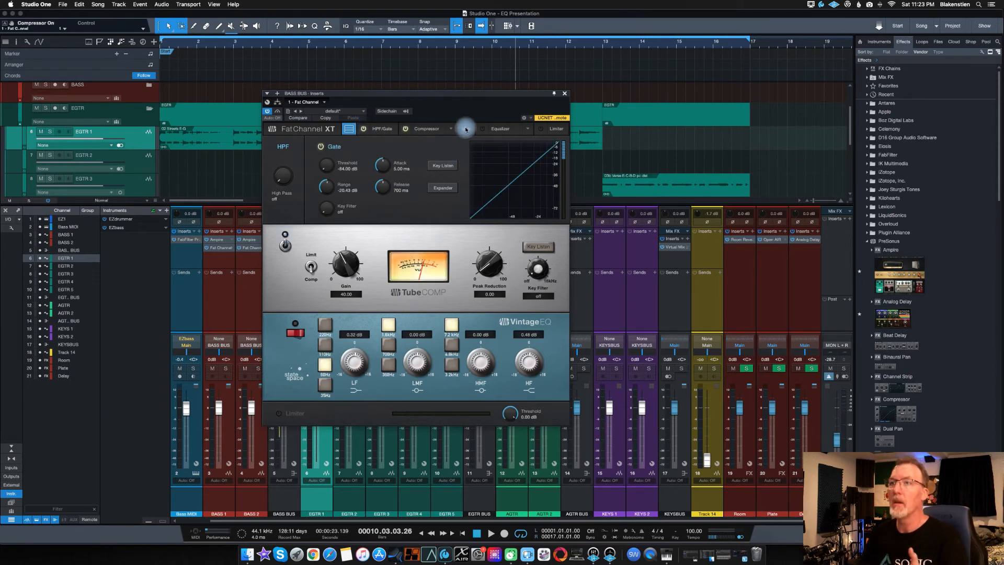
click(483, 129)
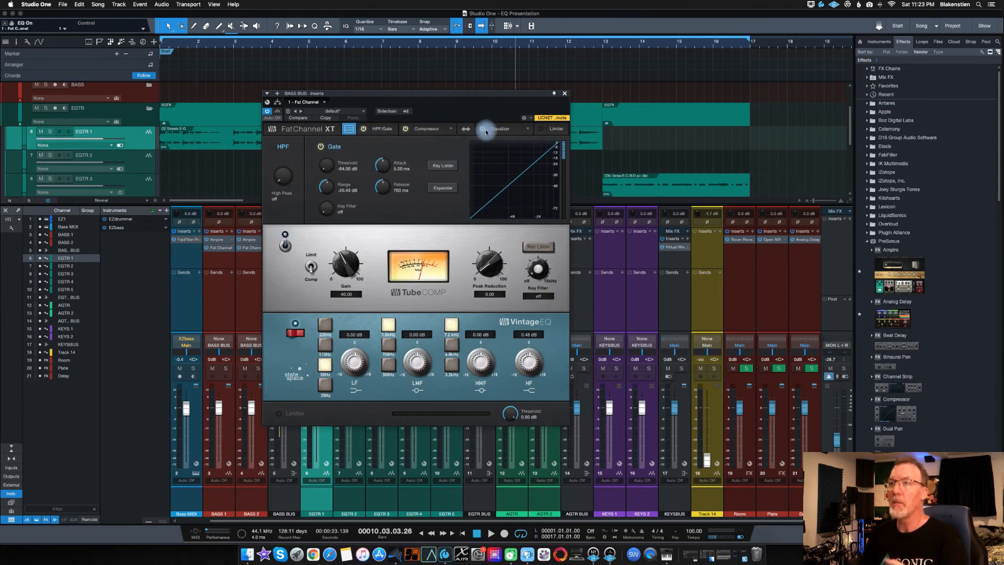
- Switch the Fat Channel compressor model to Standard and then to FET
click(452, 129)
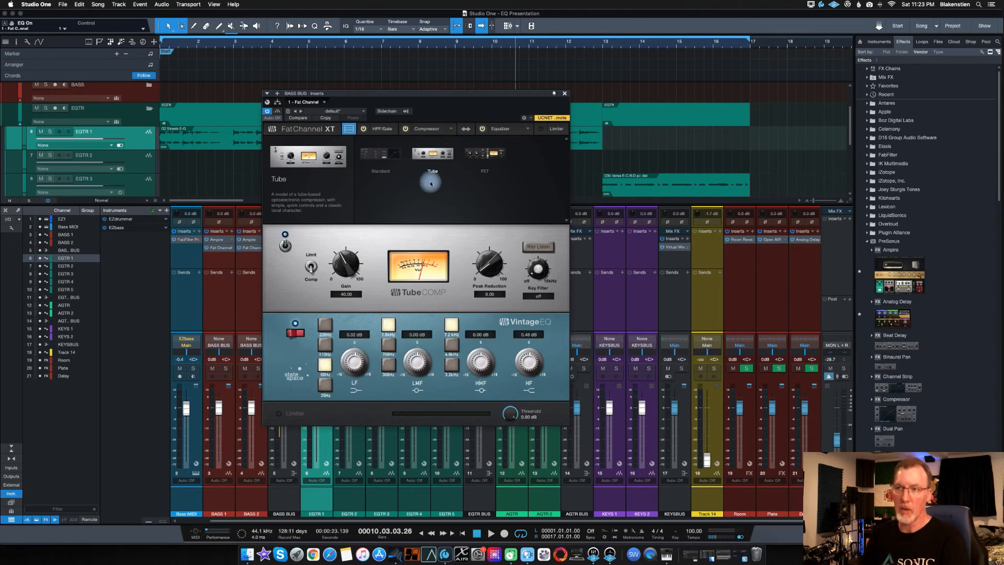
click(381, 154)
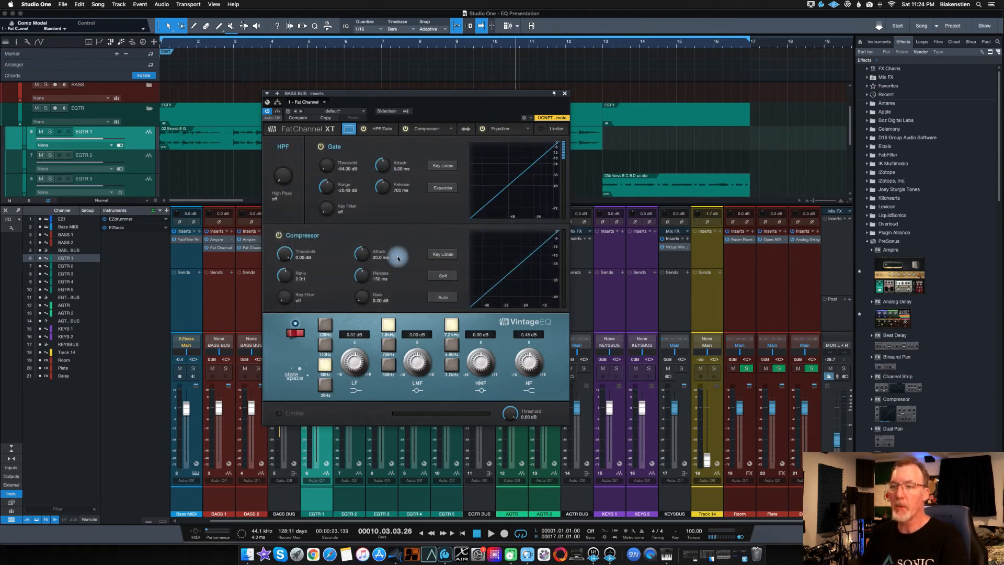
click(449, 129)
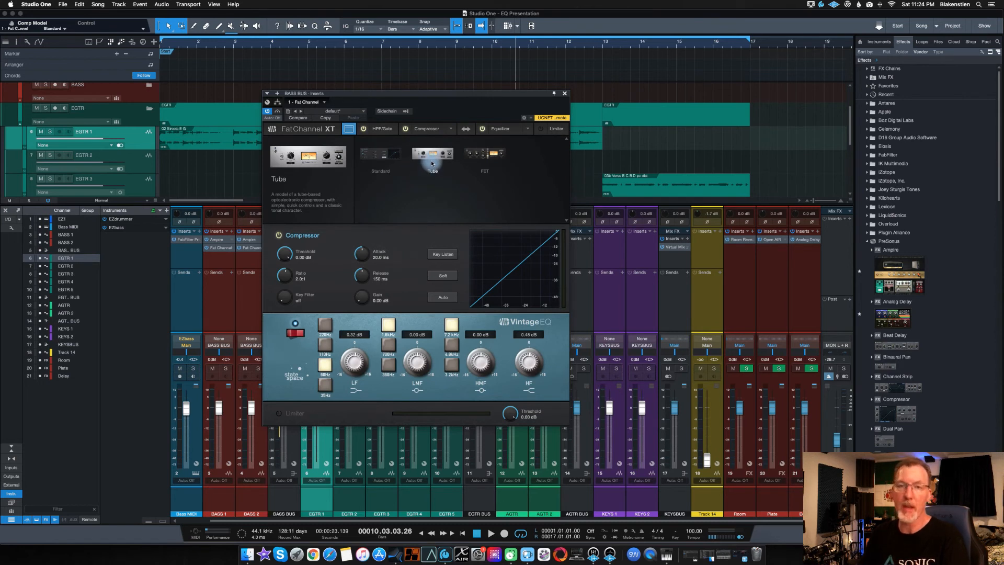
click(488, 157)
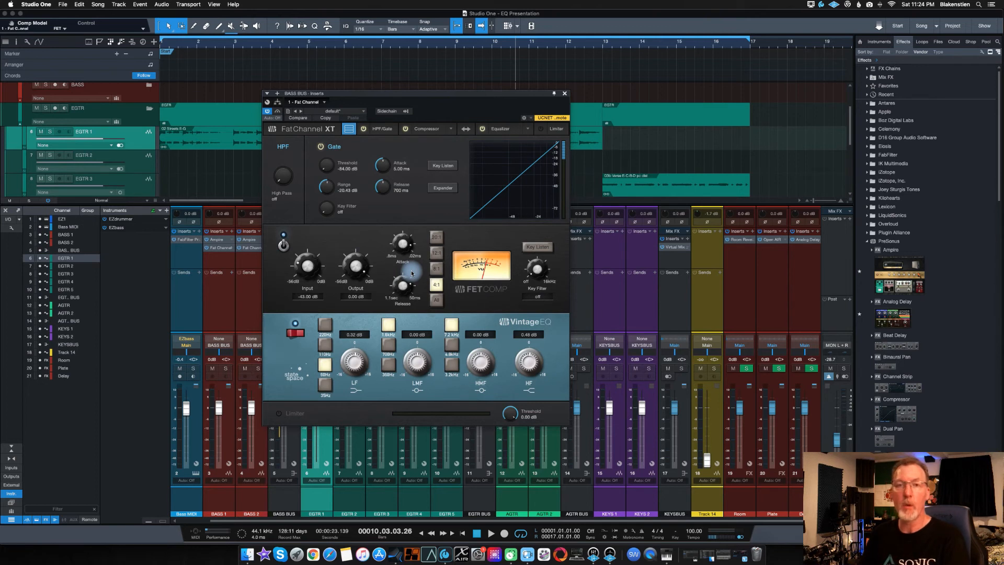
- Change the Fat Channel equalizer to Standard, move its low band to about 52 Hz and select the low-mid band
click(527, 130)
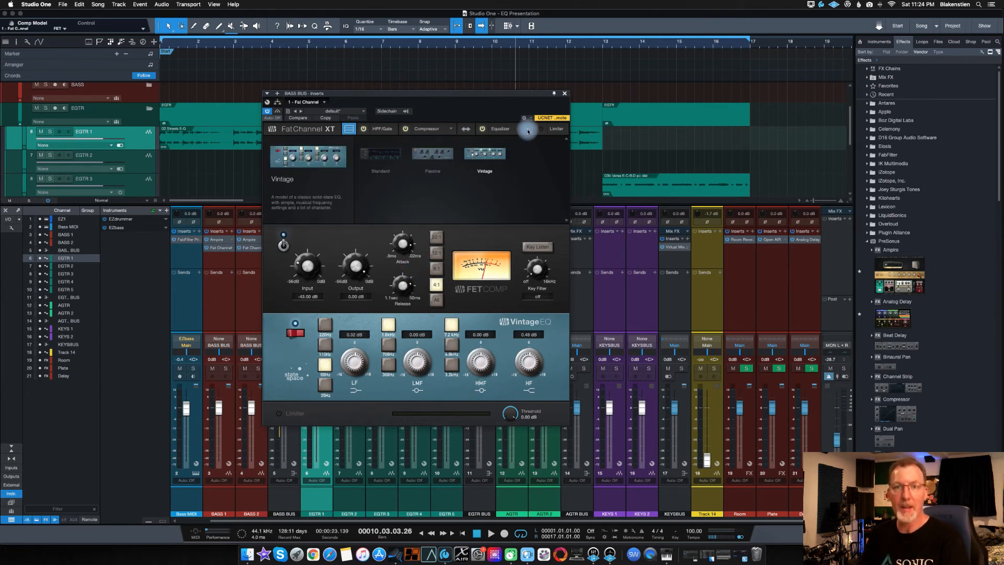
click(380, 157)
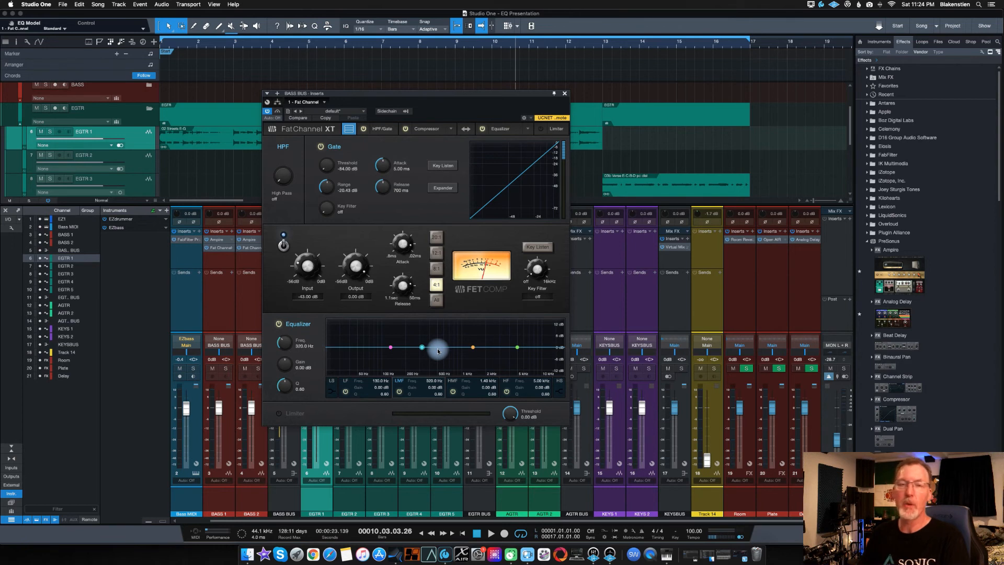
drag(391, 347, 358, 348)
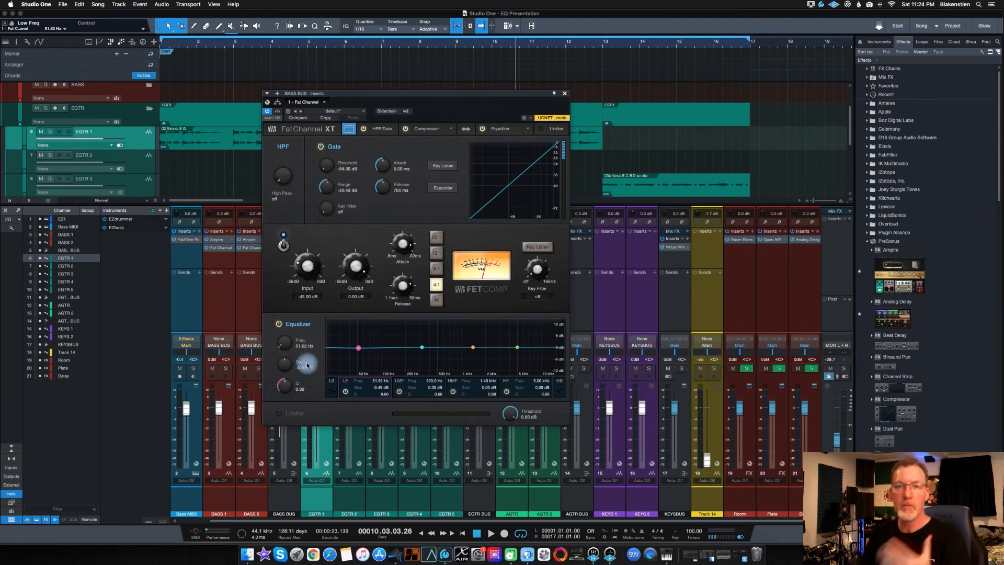
click(422, 347)
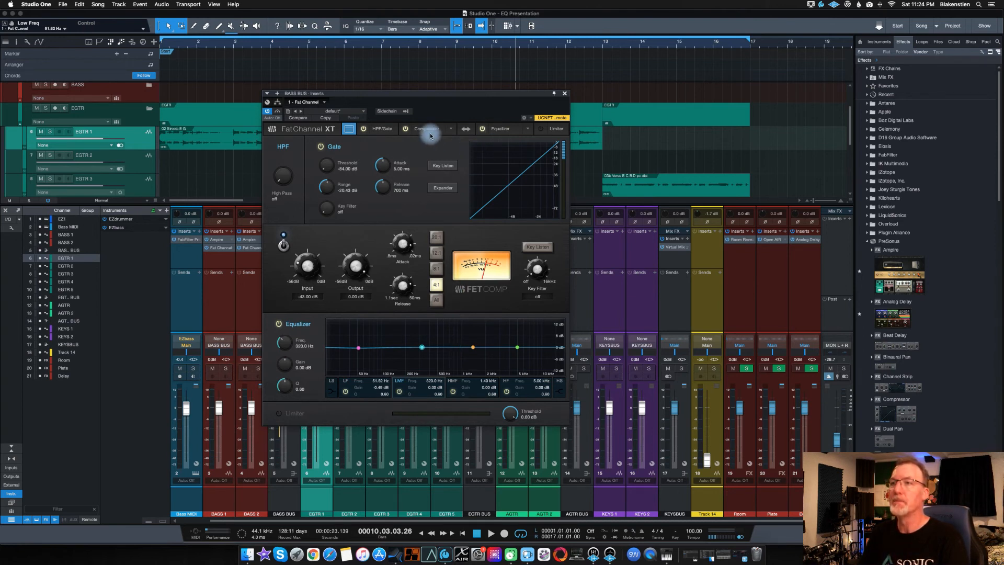
- Review the available compressor and equalizer models, and switch the equalizer to Passive
click(450, 129)
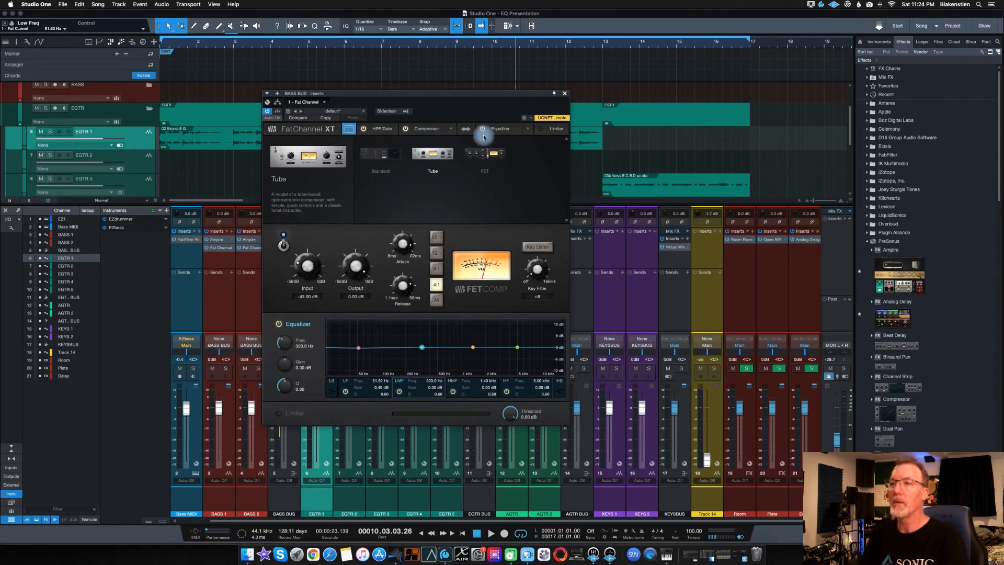
click(527, 129)
click(527, 129)
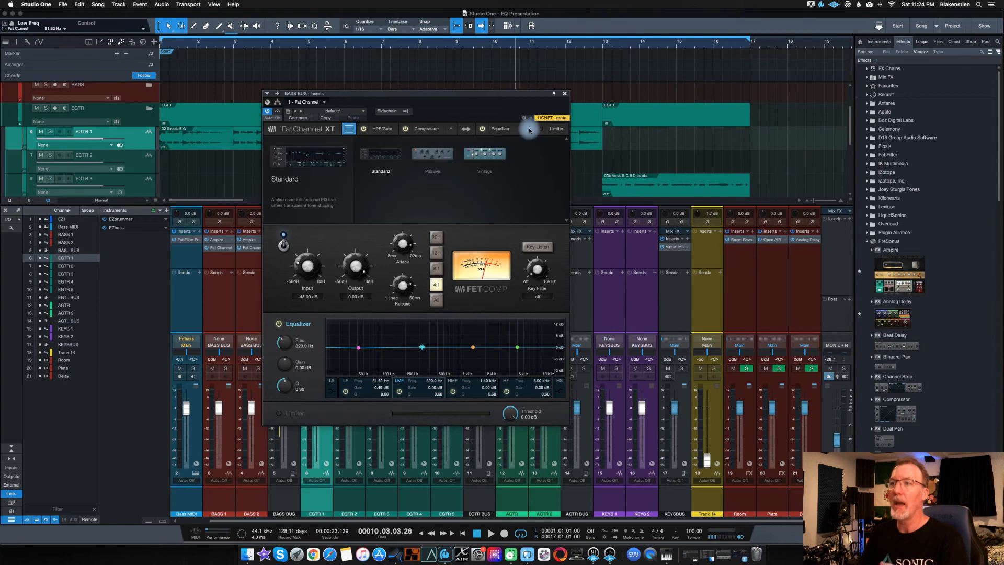
click(485, 154)
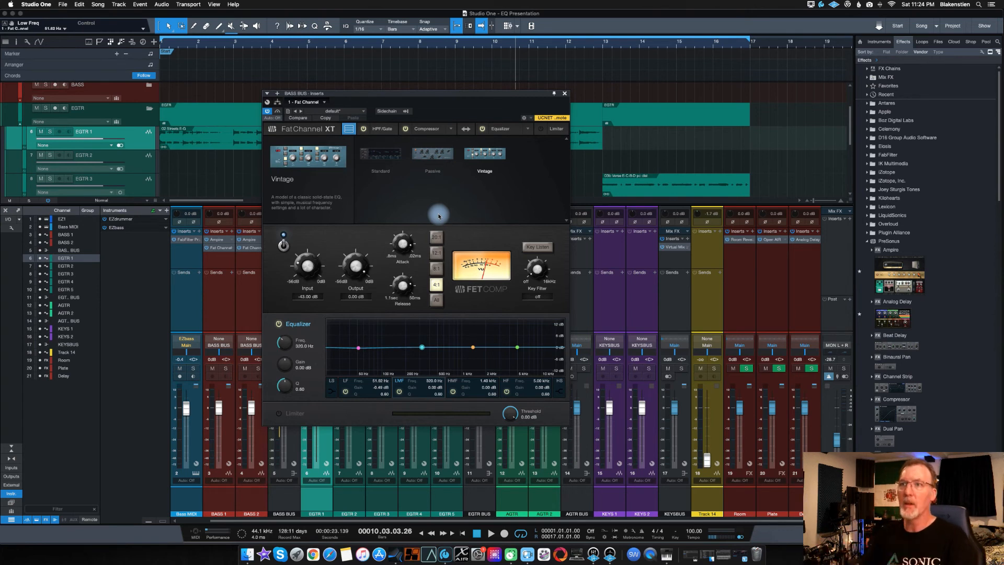
click(432, 153)
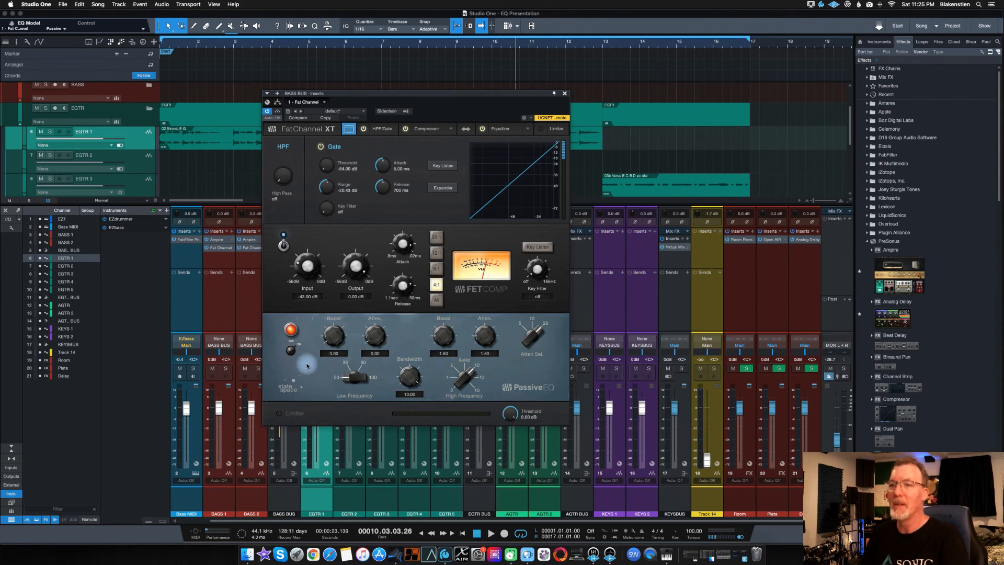
- Set the Passive EQ's low boost to 2.75 and low attenuation to 5.40, raise its low frequency, and lower the bandwidth, attenuation-select and high frequency
drag(330, 337, 337, 302)
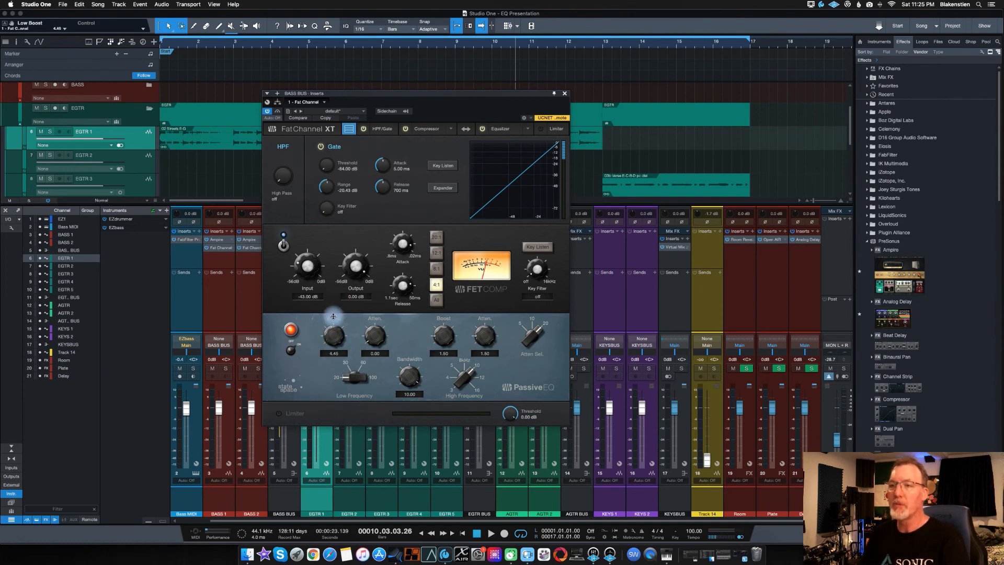
drag(355, 375, 381, 291)
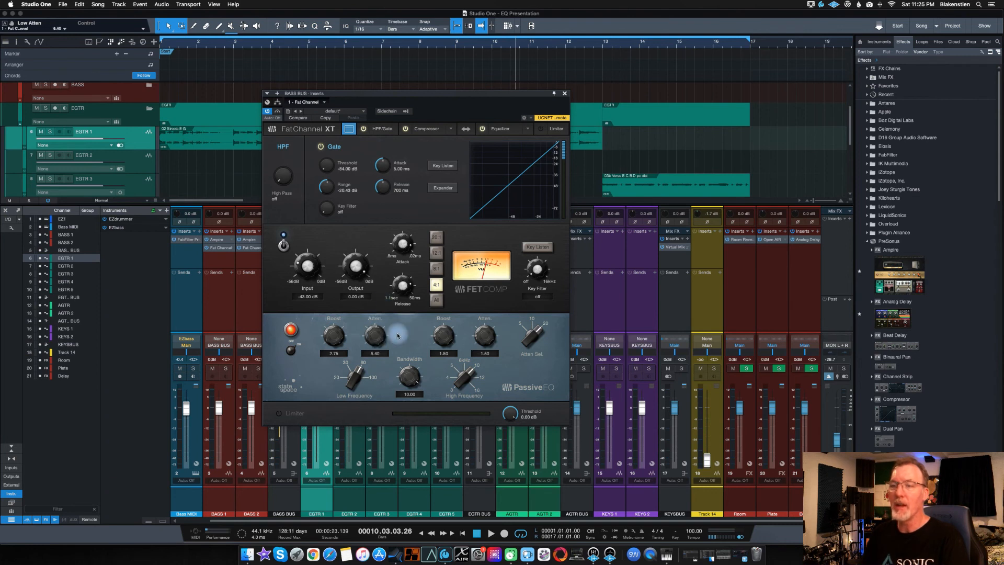
drag(405, 364, 405, 416)
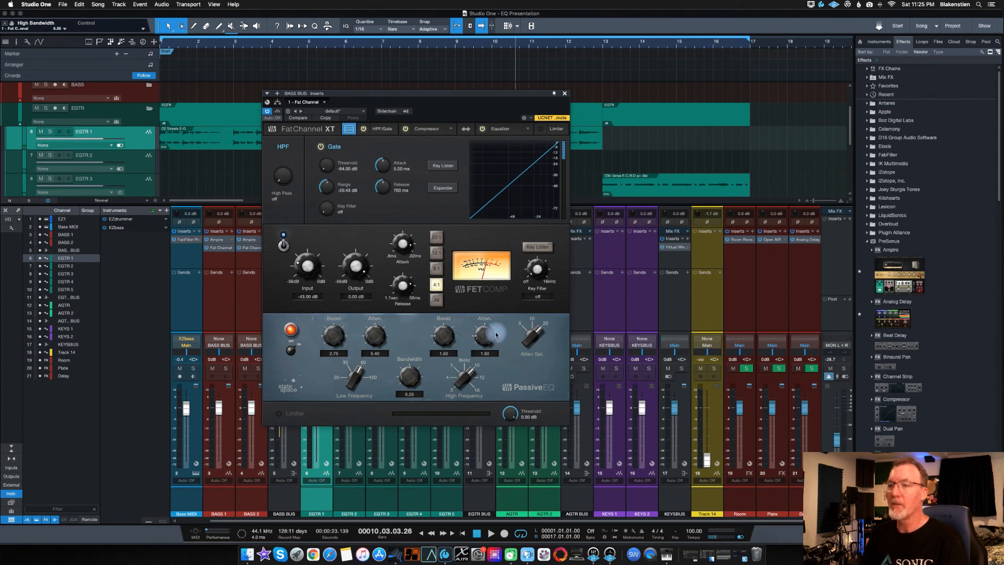
drag(532, 334, 528, 382)
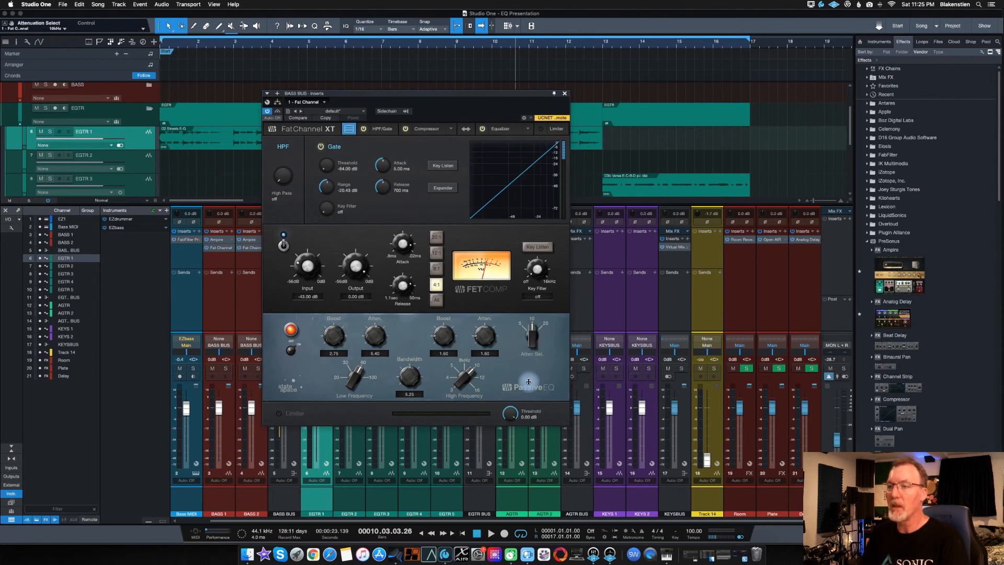
drag(460, 380, 455, 404)
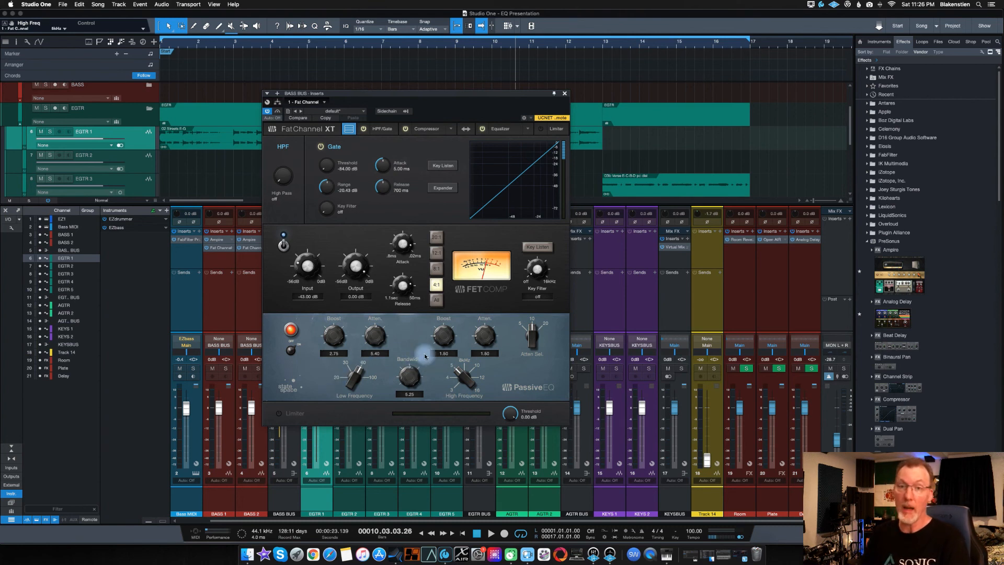
- Switch the Fat Channel equalizer to the Vintage model and set its low-frequency gain to -1.28 dB
click(529, 129)
click(484, 153)
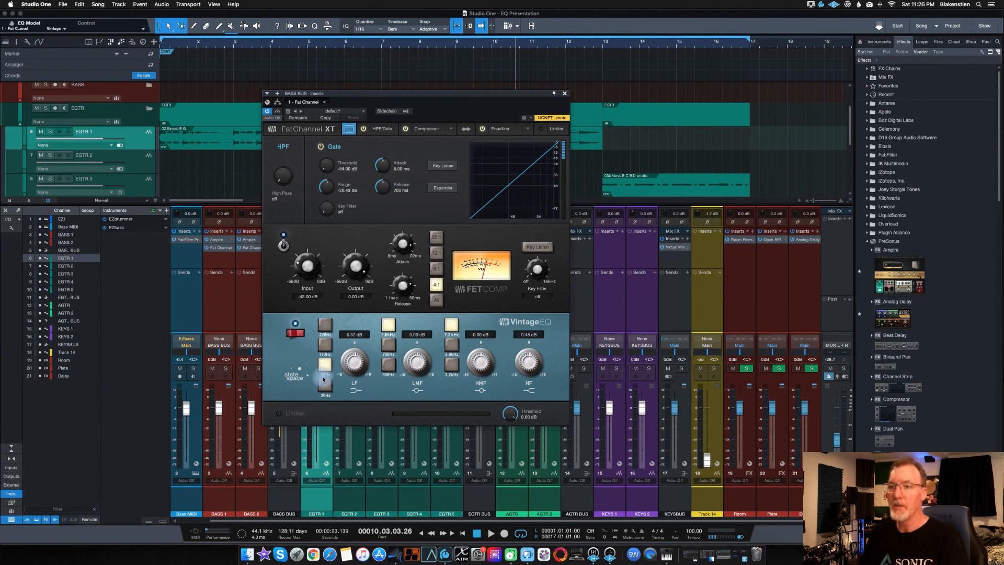
mouse_move(347, 359)
mouse_down()
mouse_move(347, 381)
mouse_move(354, 348)
mouse_move(358, 365)
mouse_up()
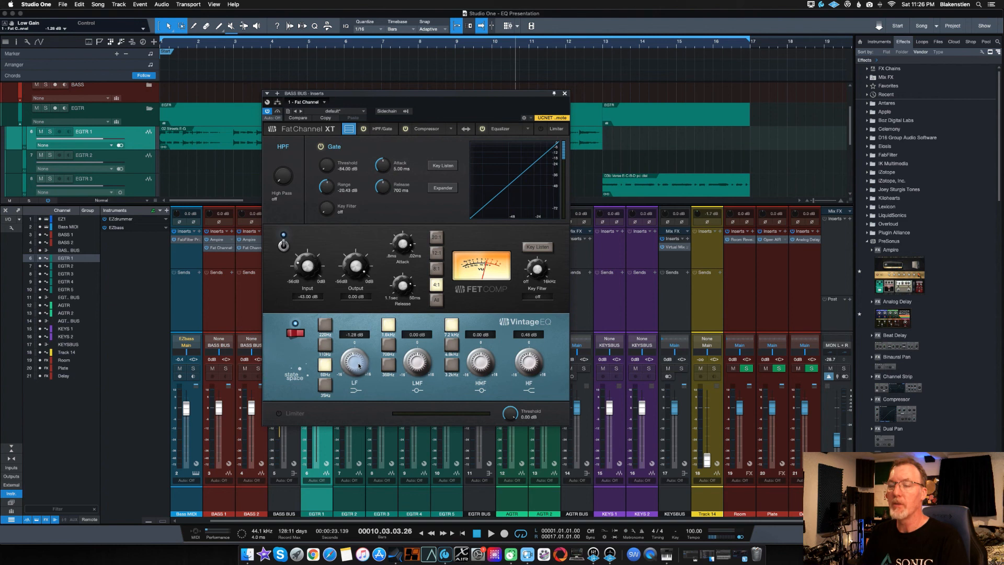